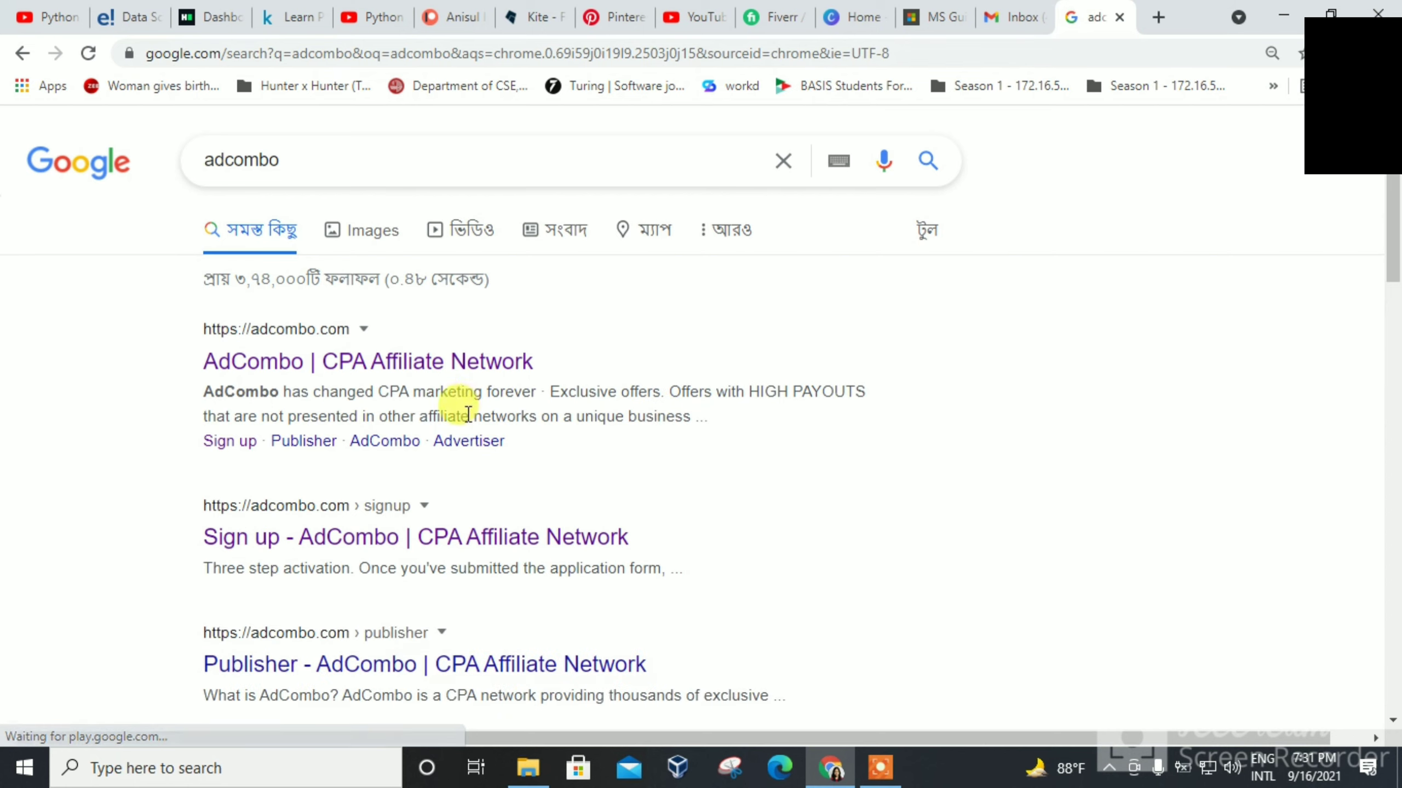
Open AdCombo's login page from the search results and fill in the account e-mail
click(397, 356)
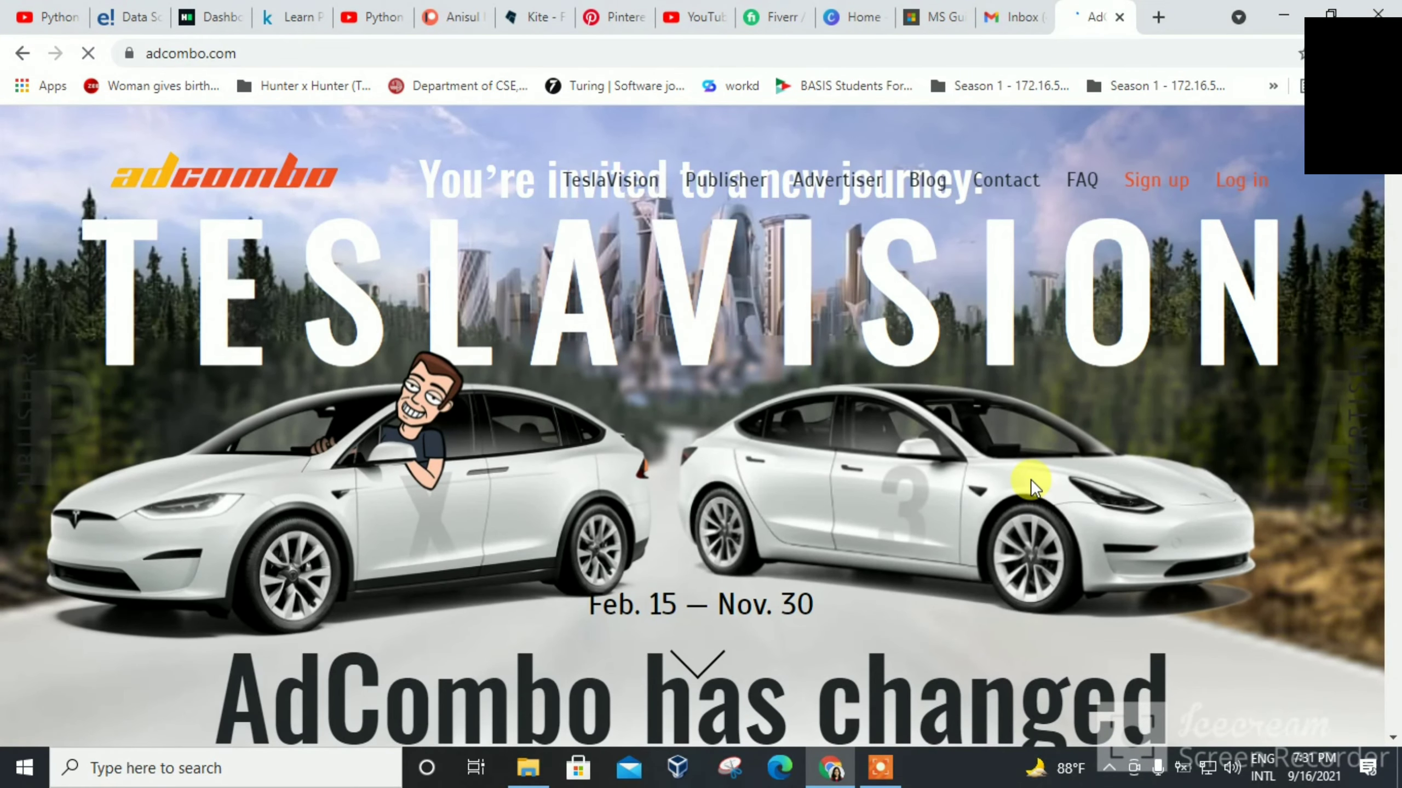
click(1245, 189)
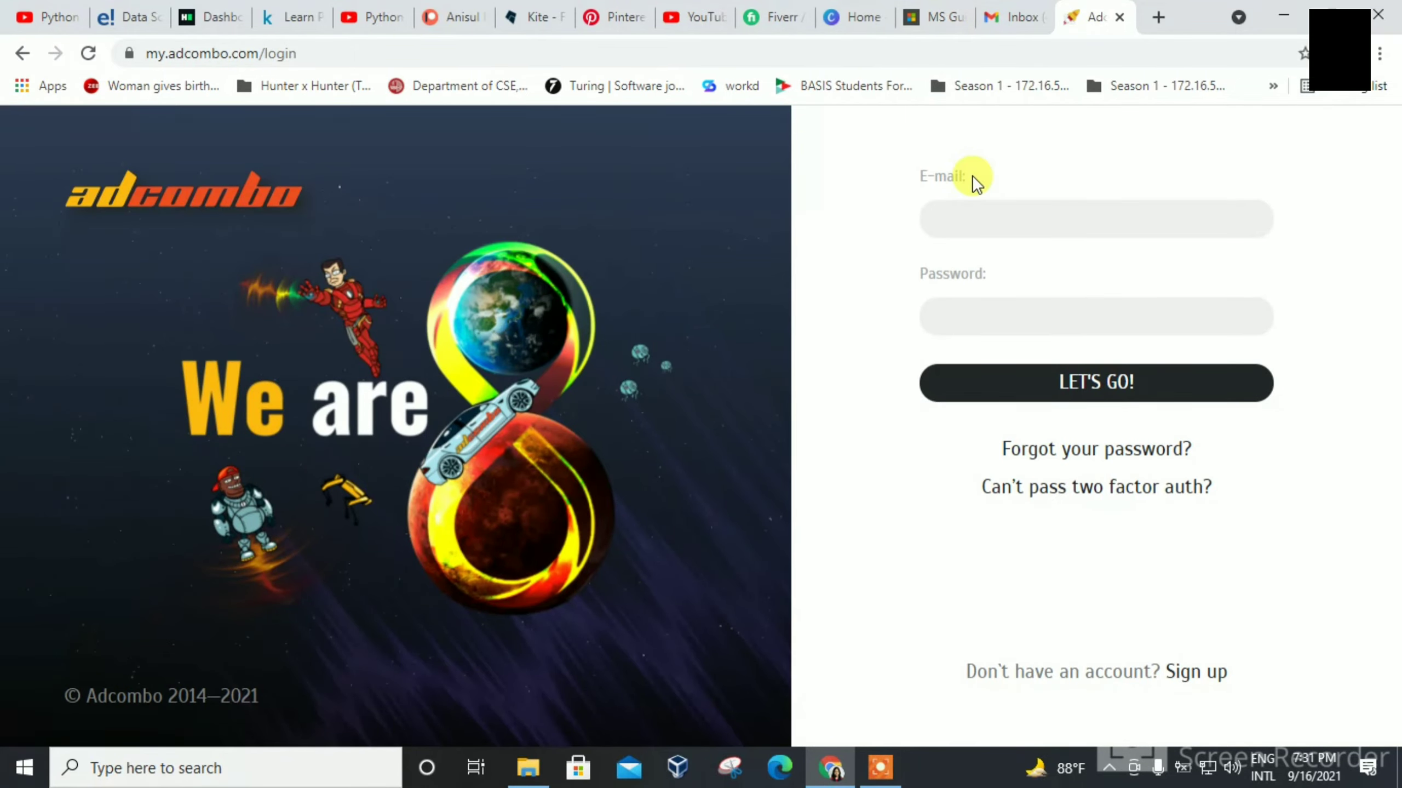
click(979, 222)
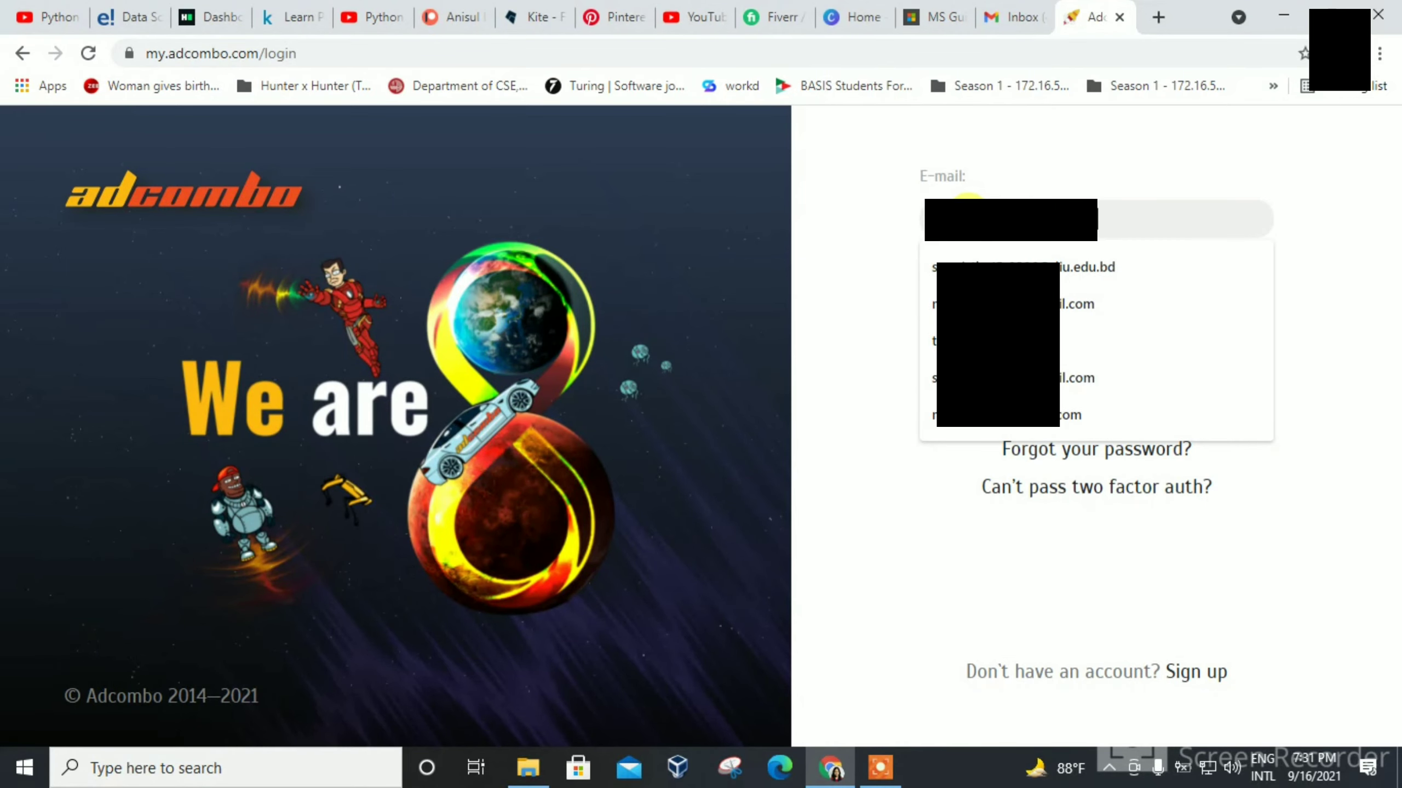
click(998, 377)
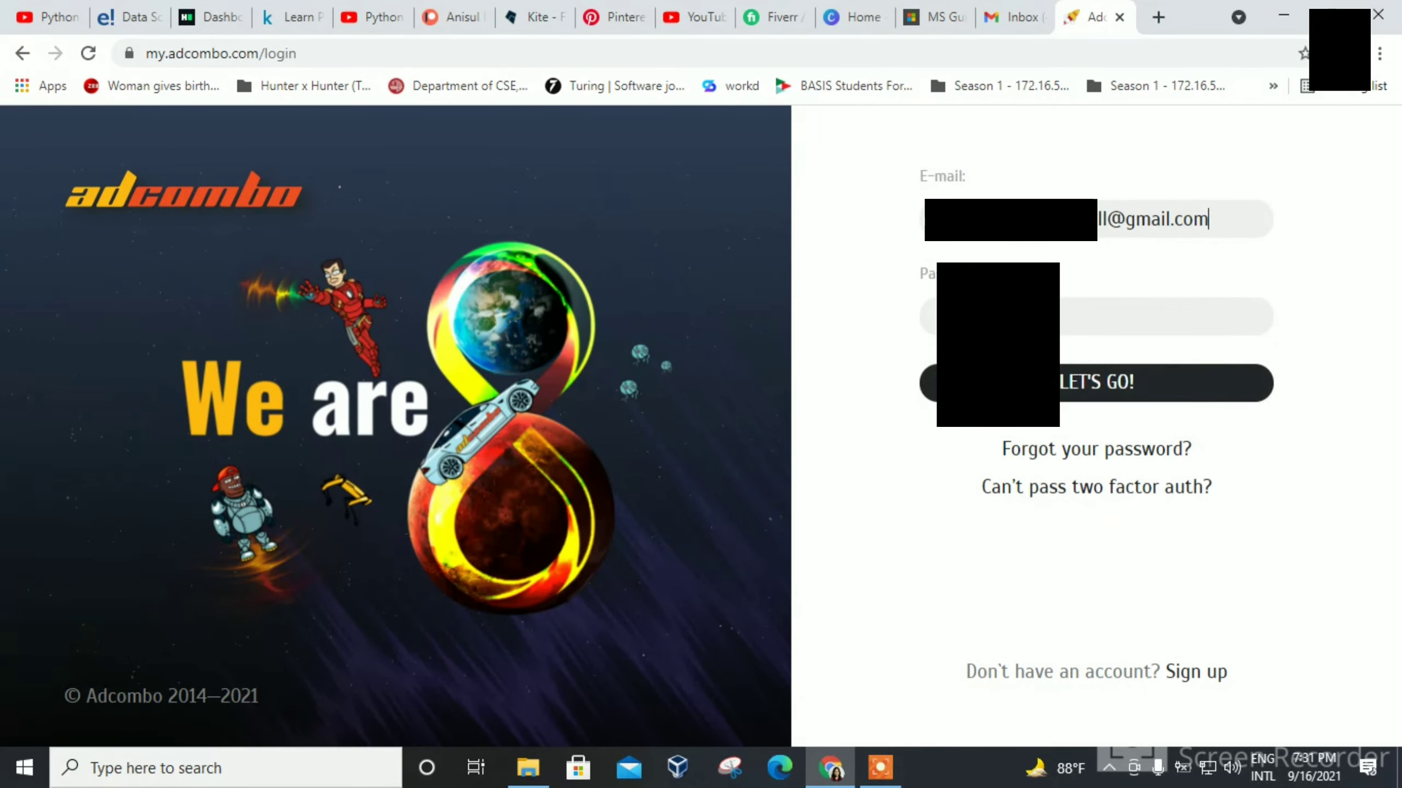
Enter the account password, log in and decline saving the password in the browser
click(1004, 314)
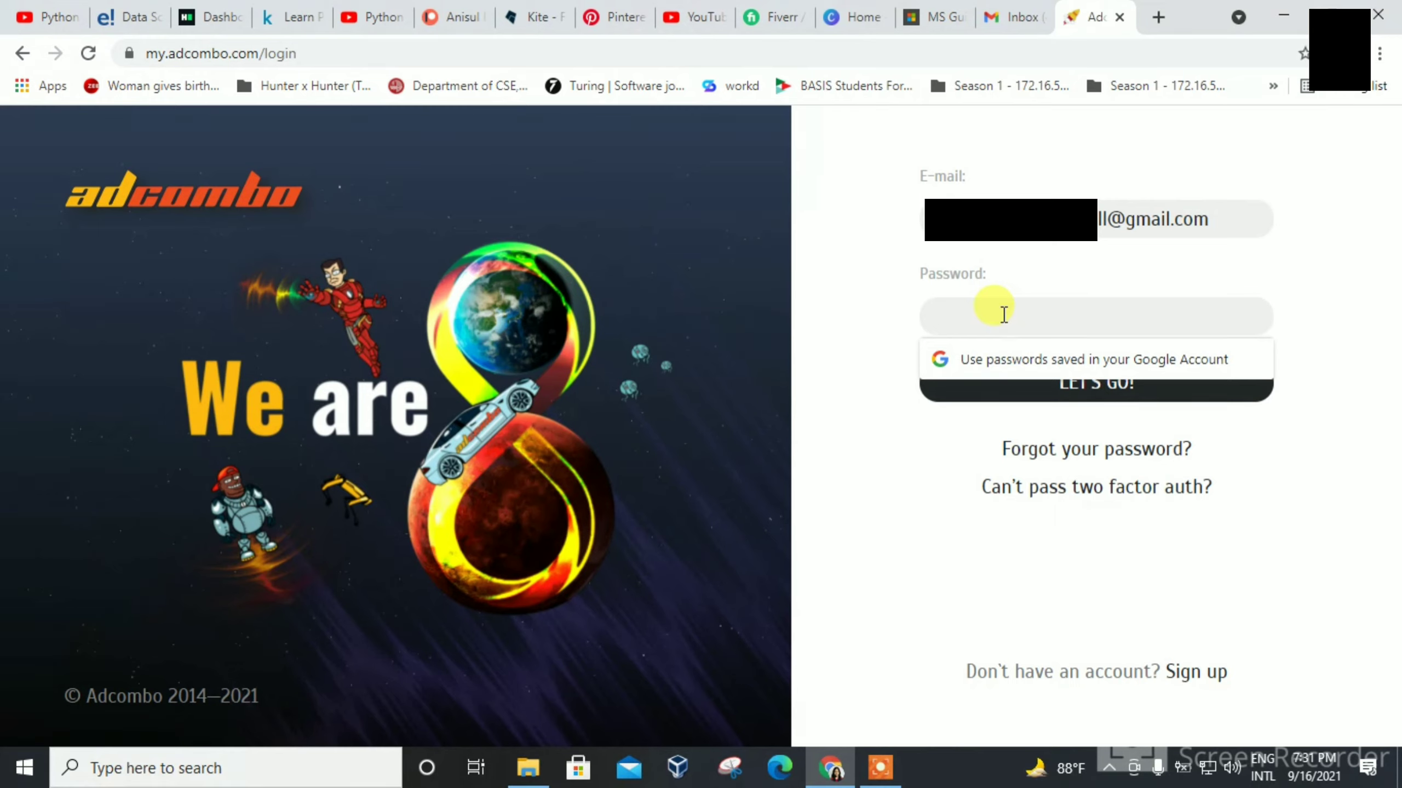
text(•)
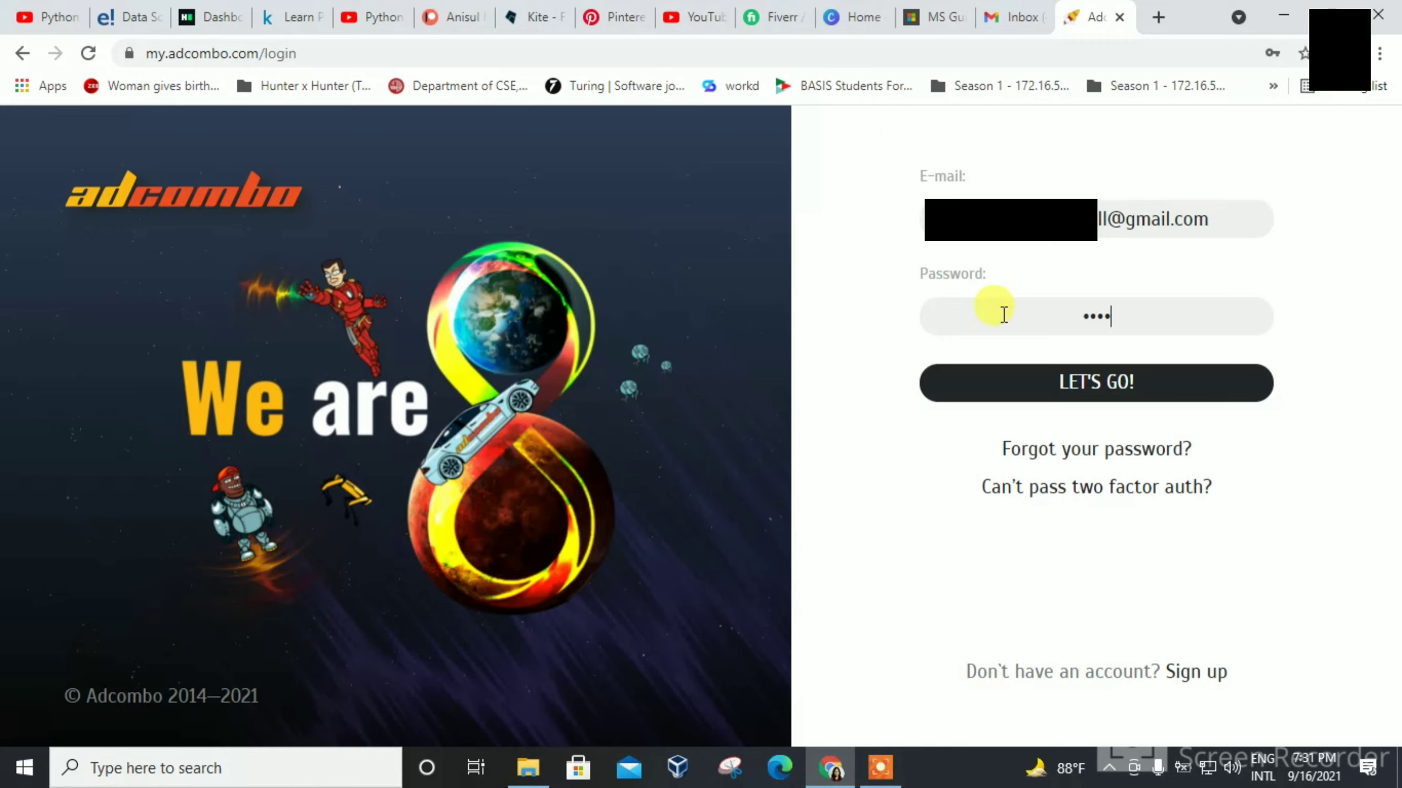
text(••••••••••••••••)
click(1022, 379)
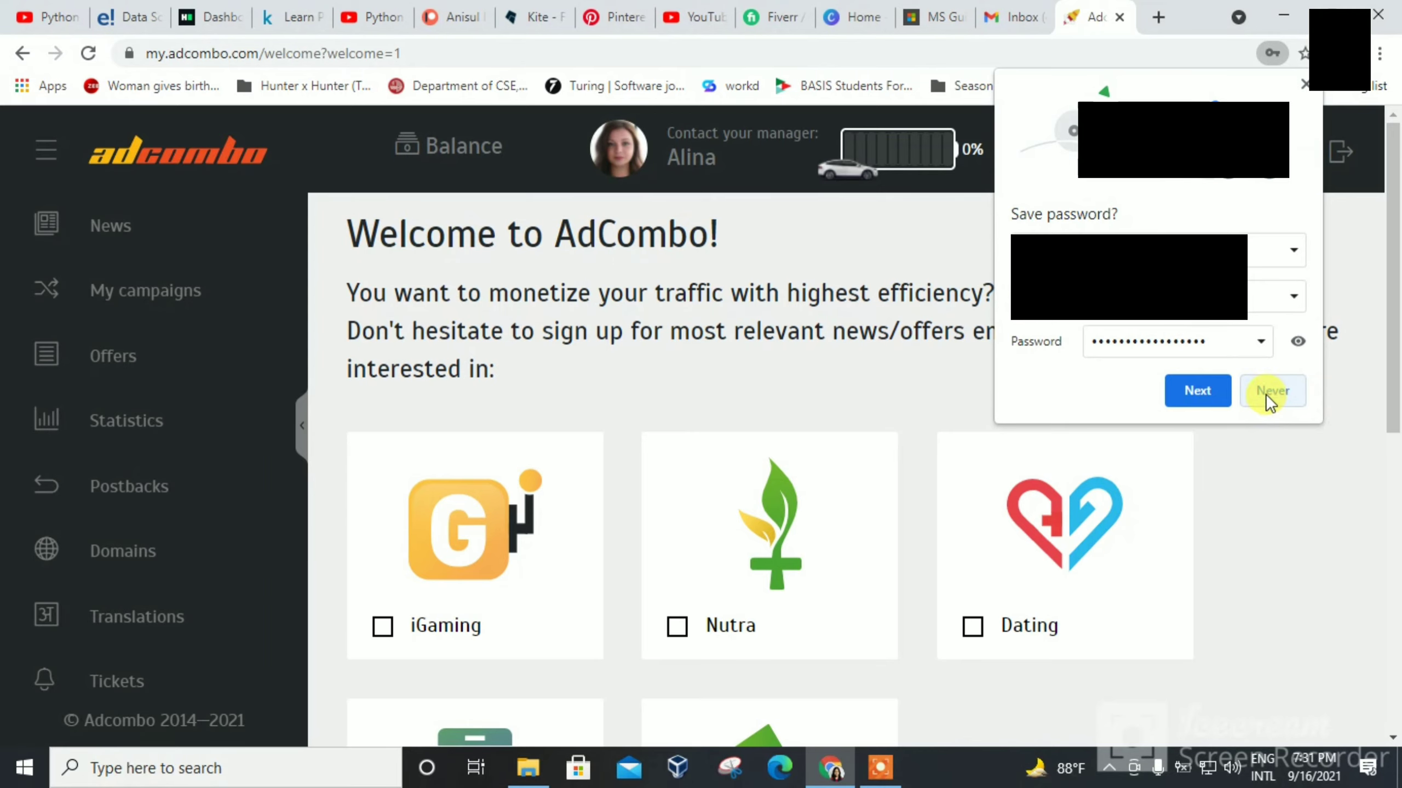
click(1267, 394)
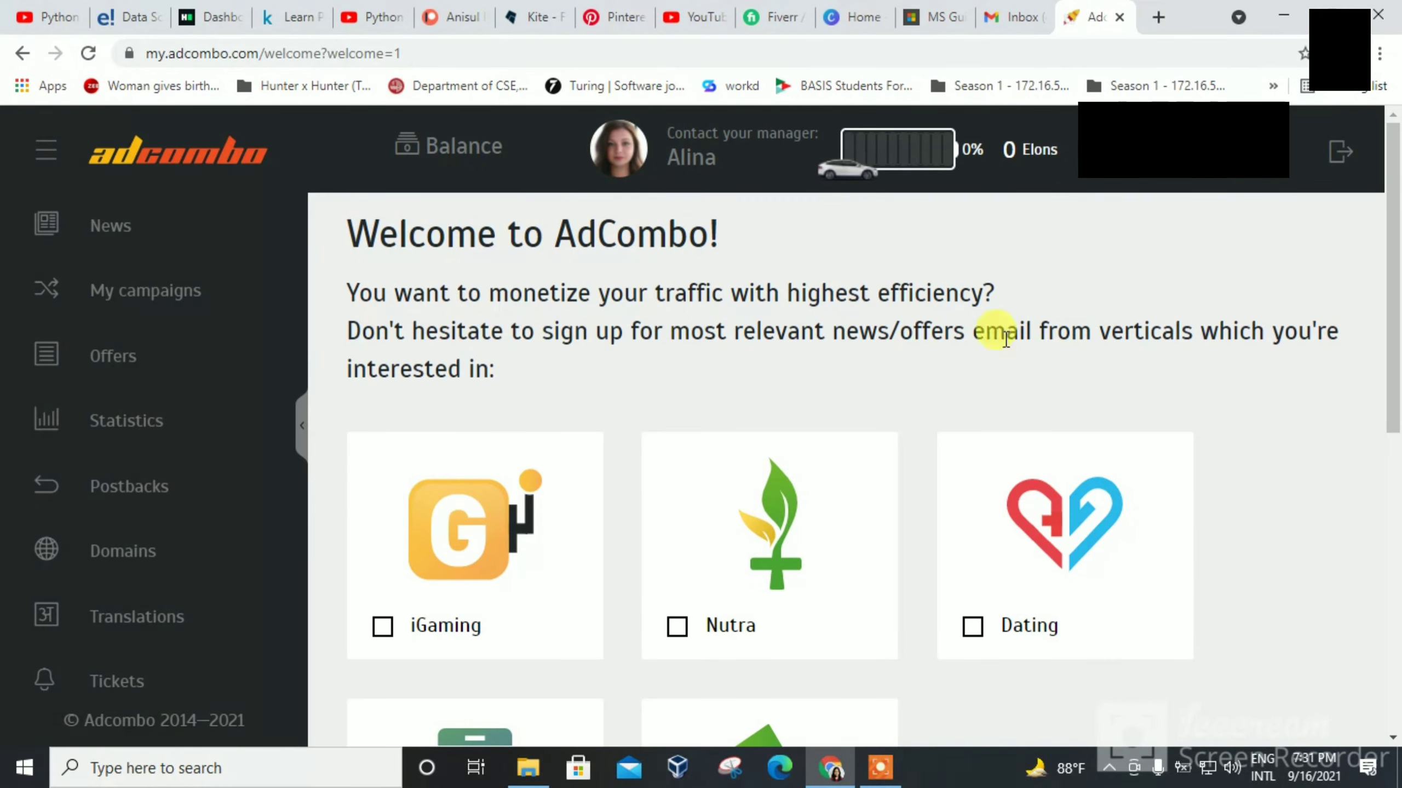
Open the offers list and choose Germany in the country filter
drag(1395, 300, 1396, 267)
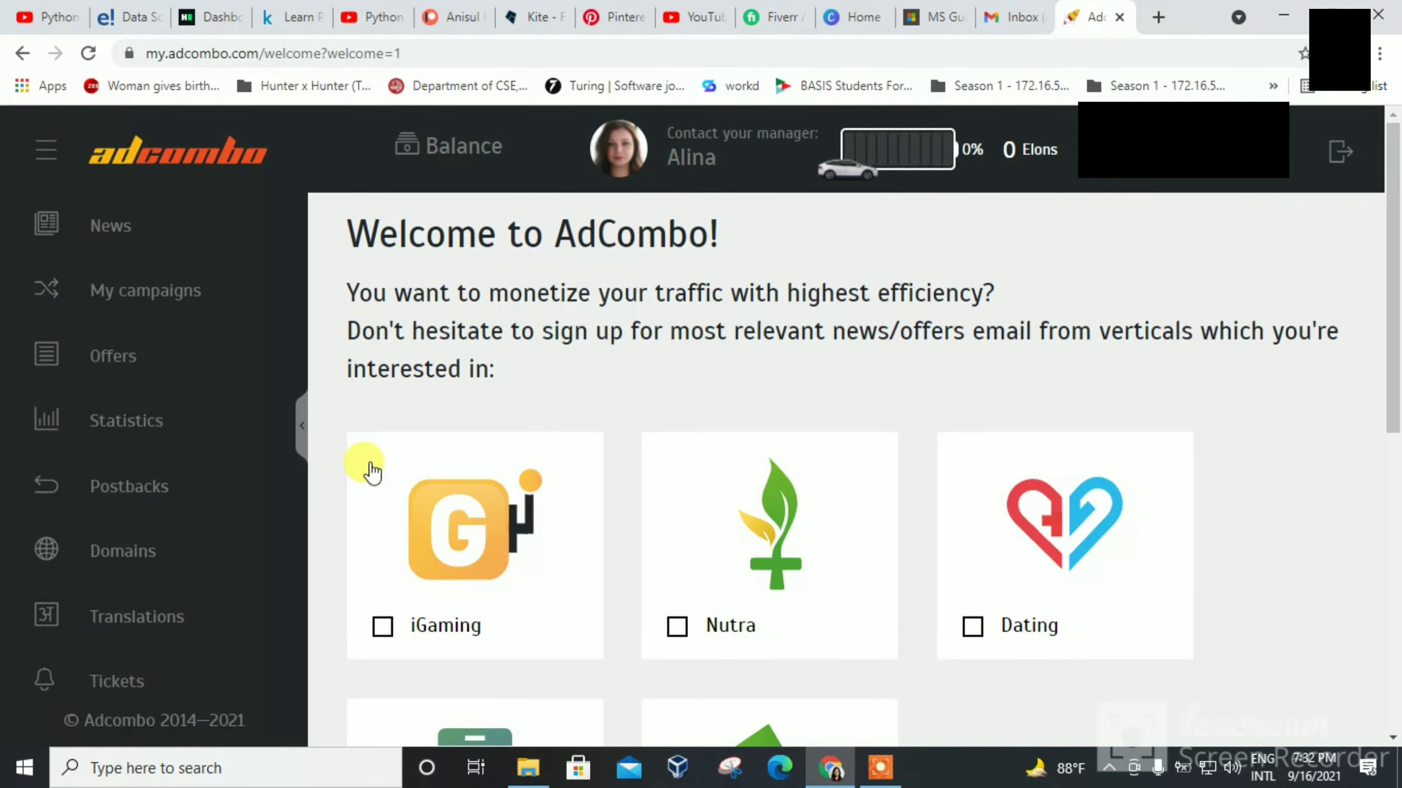
click(152, 356)
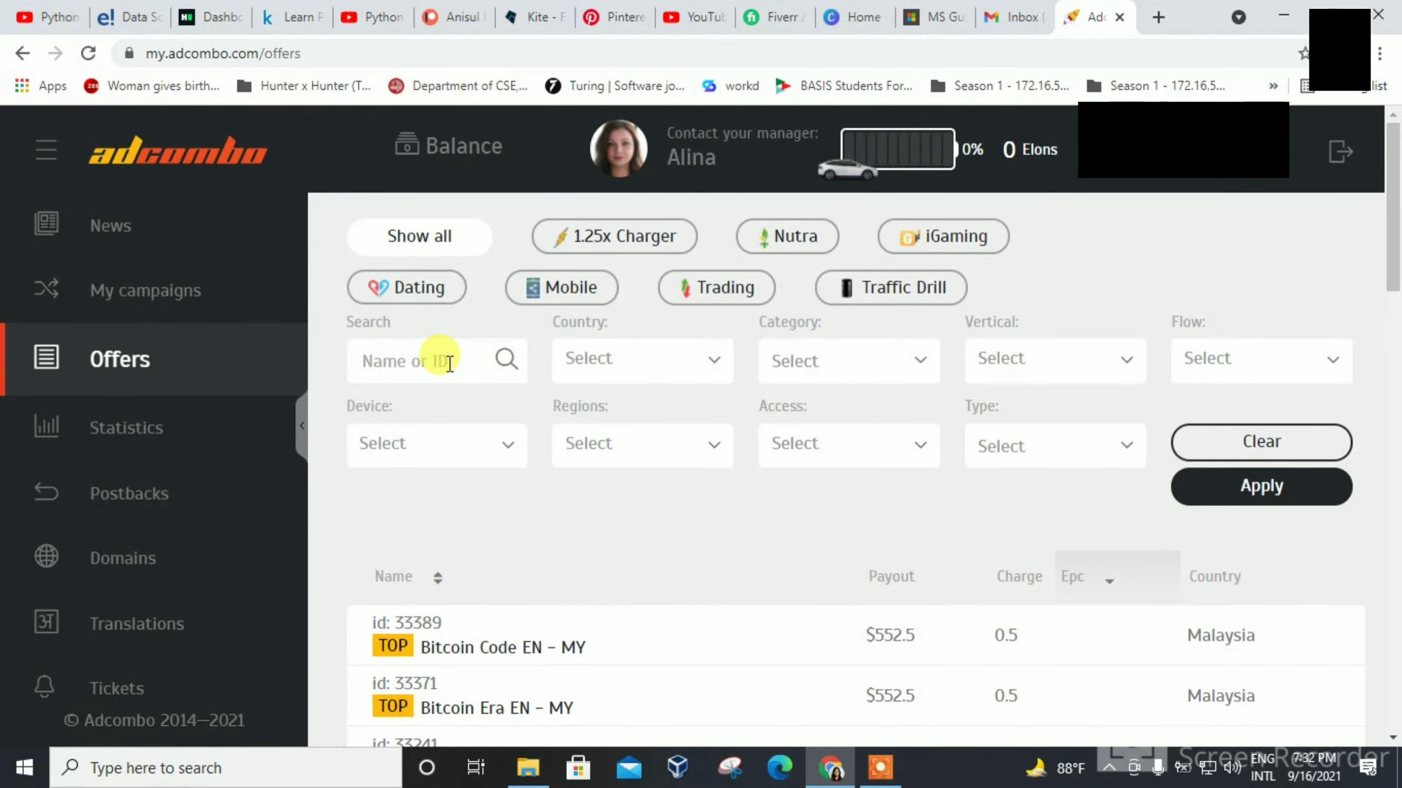
click(609, 361)
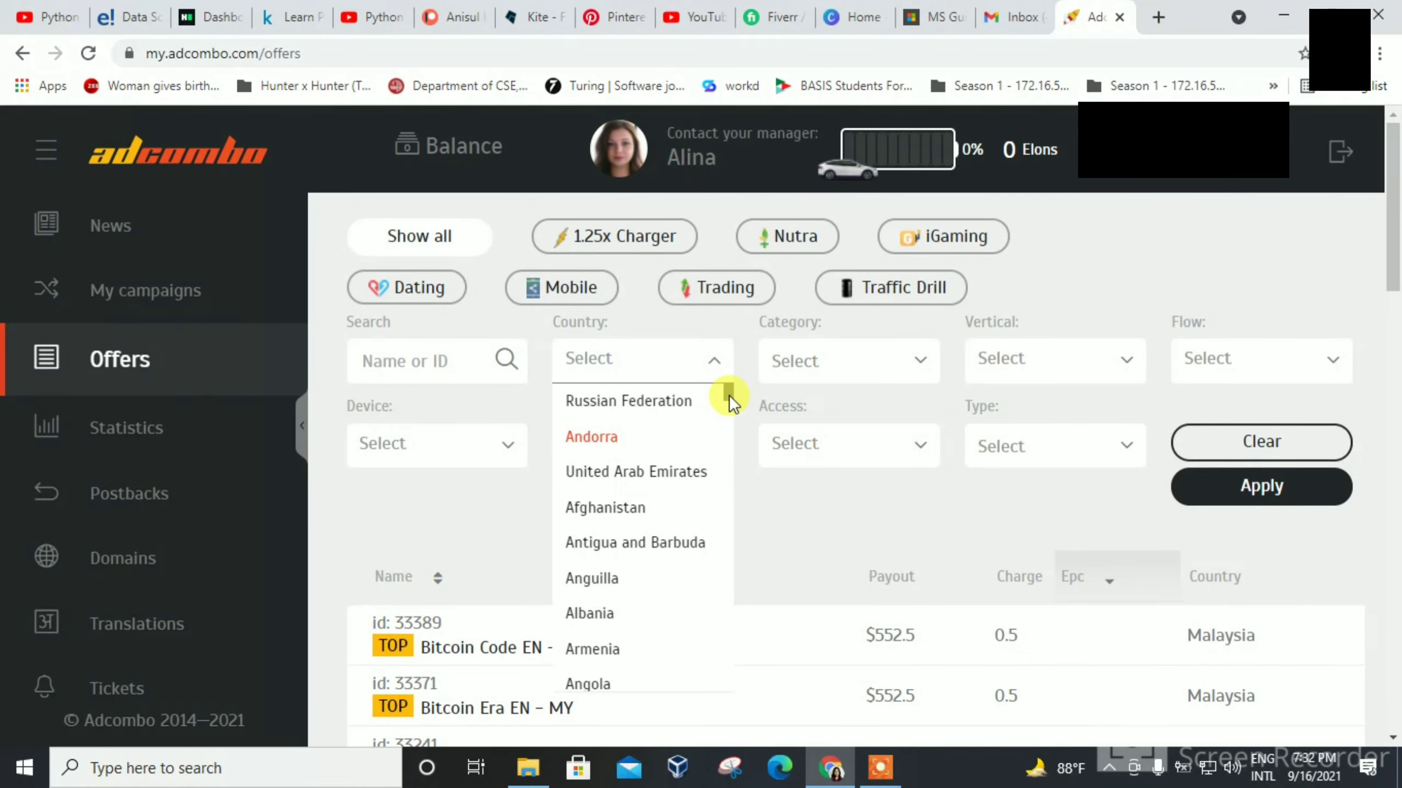
drag(730, 394, 730, 507)
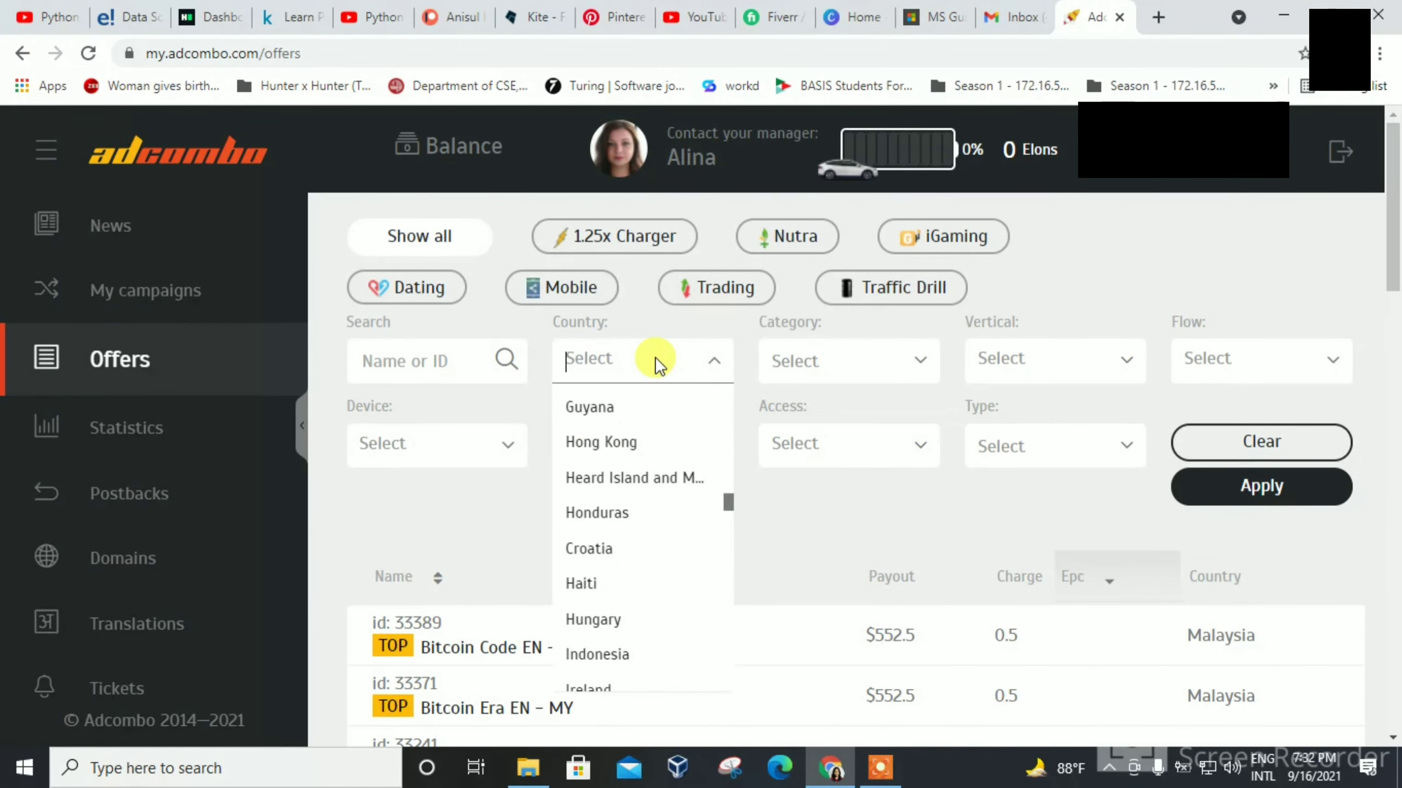
text(germ)
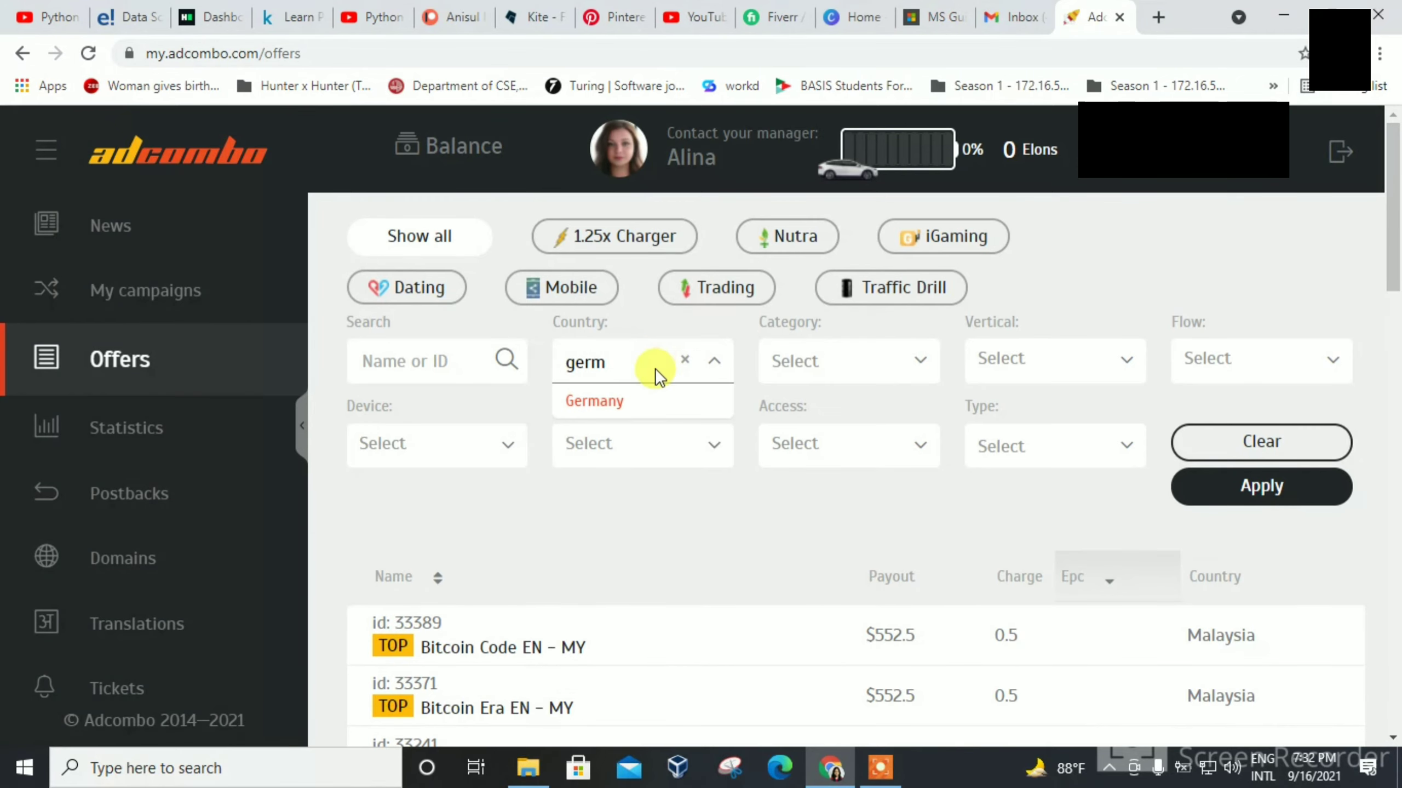
click(655, 395)
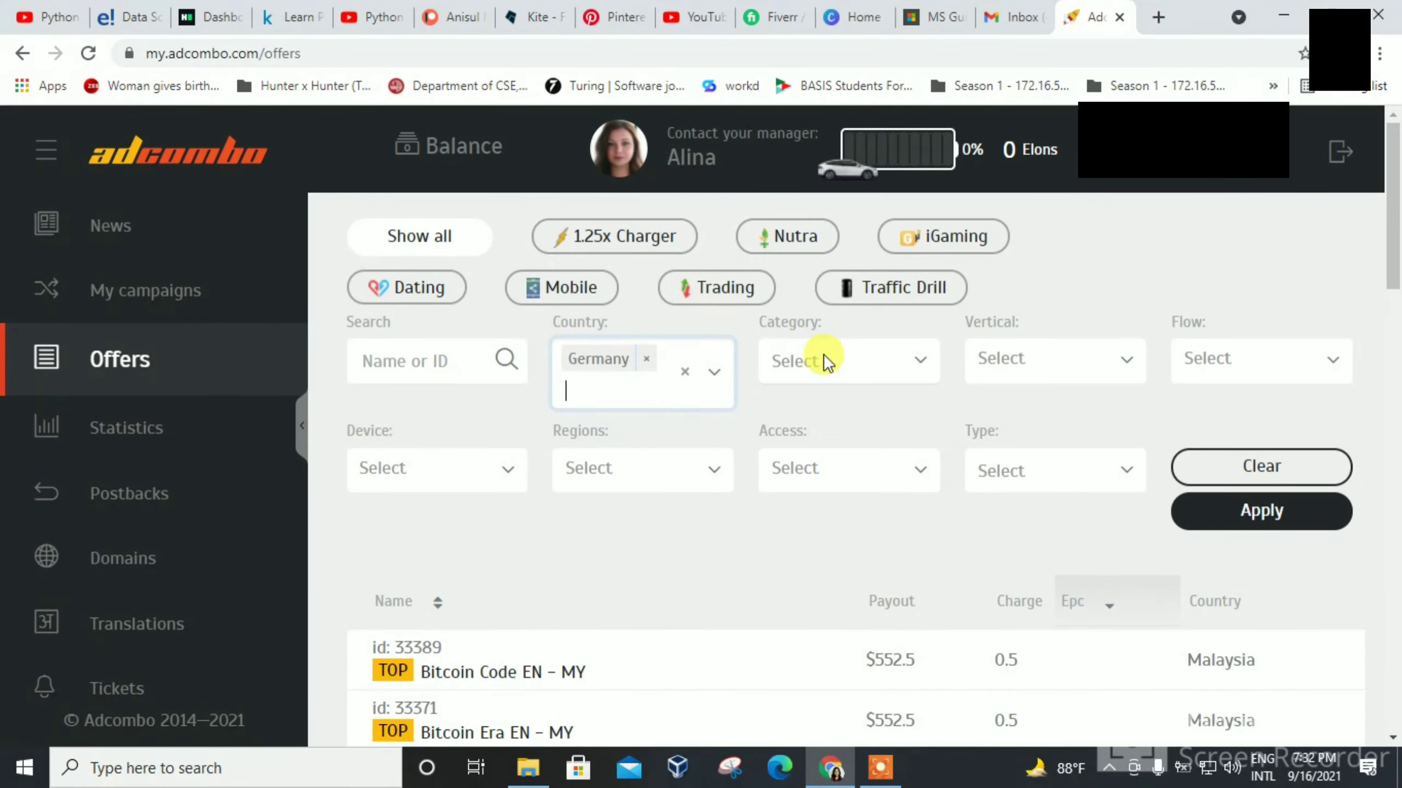
Look through the category, flow and type options available for filtering the offers
click(915, 363)
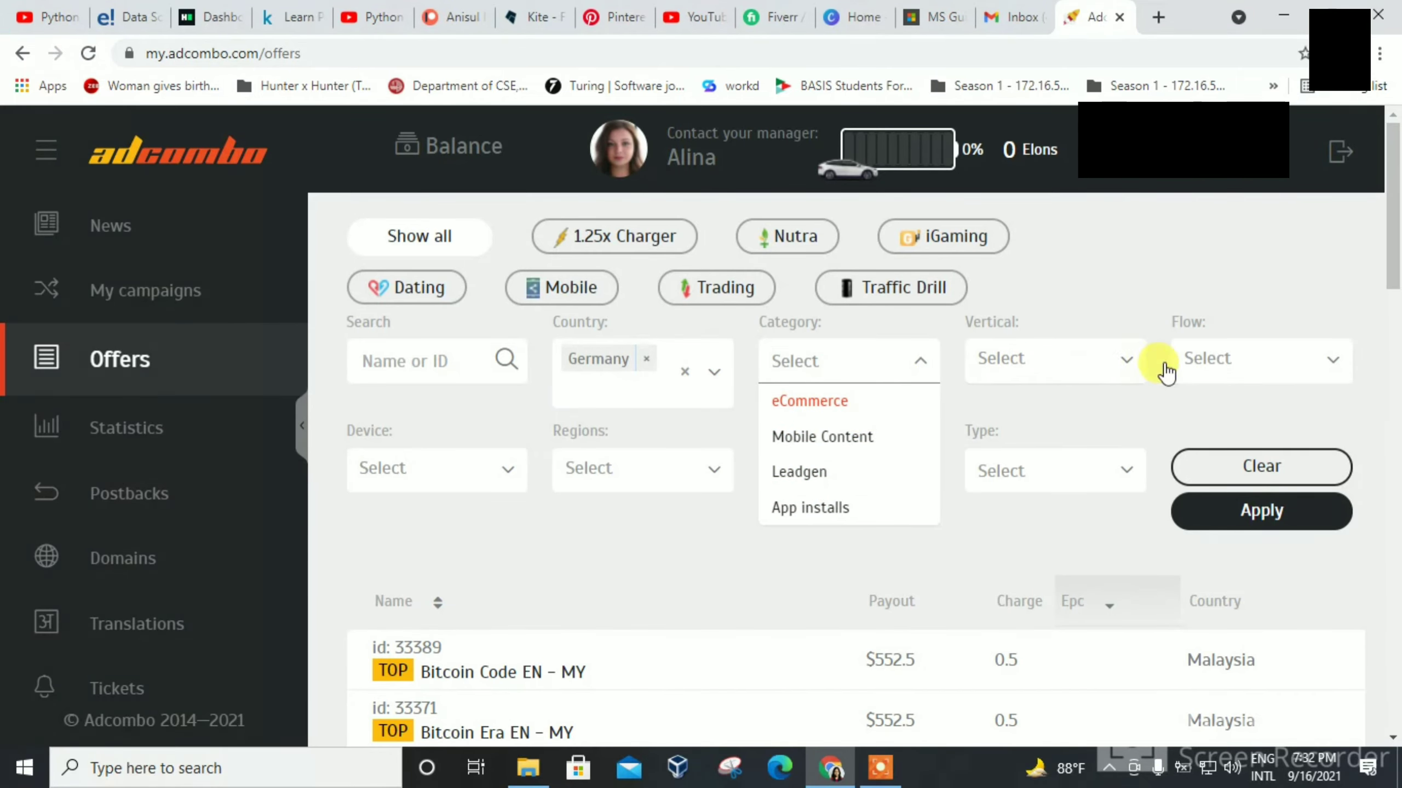
click(1200, 361)
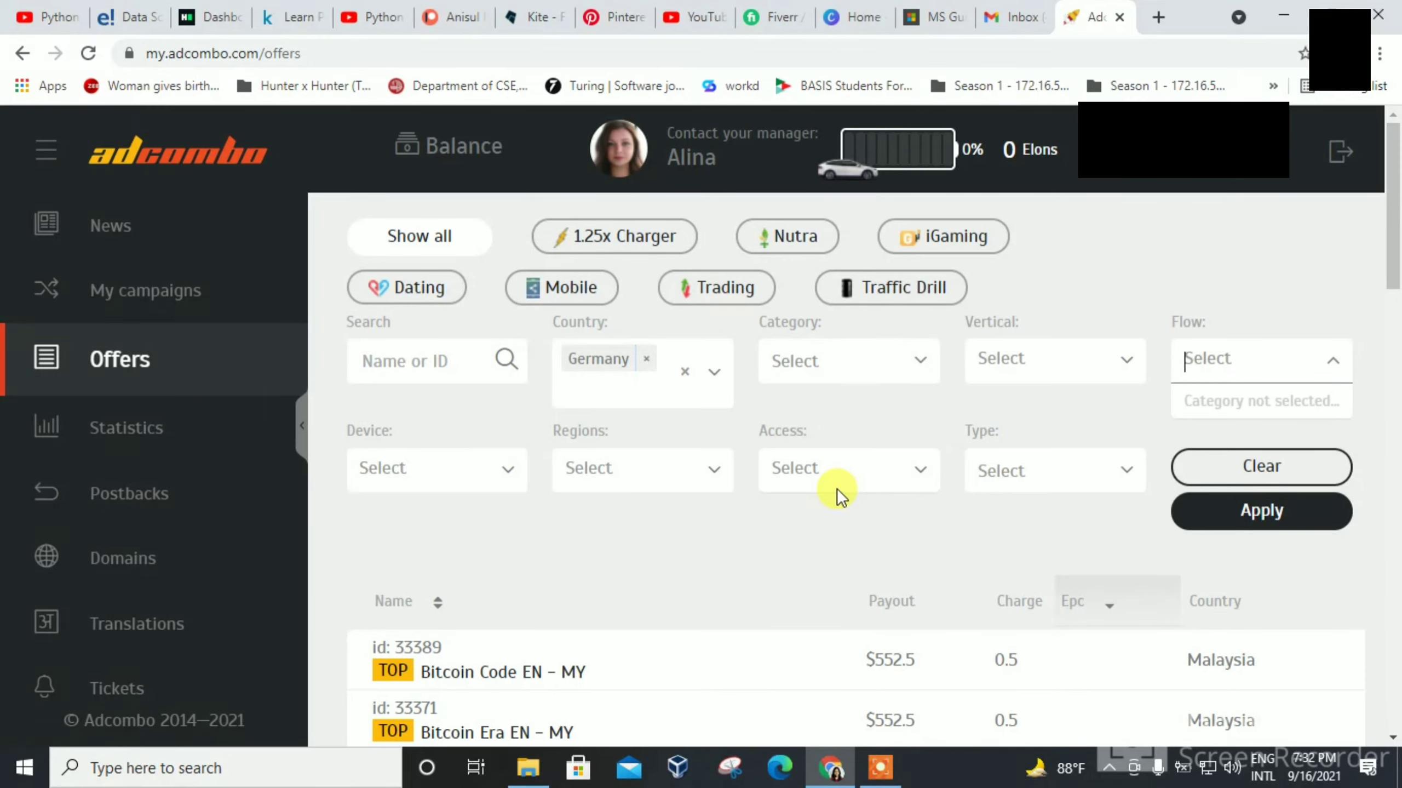
click(988, 470)
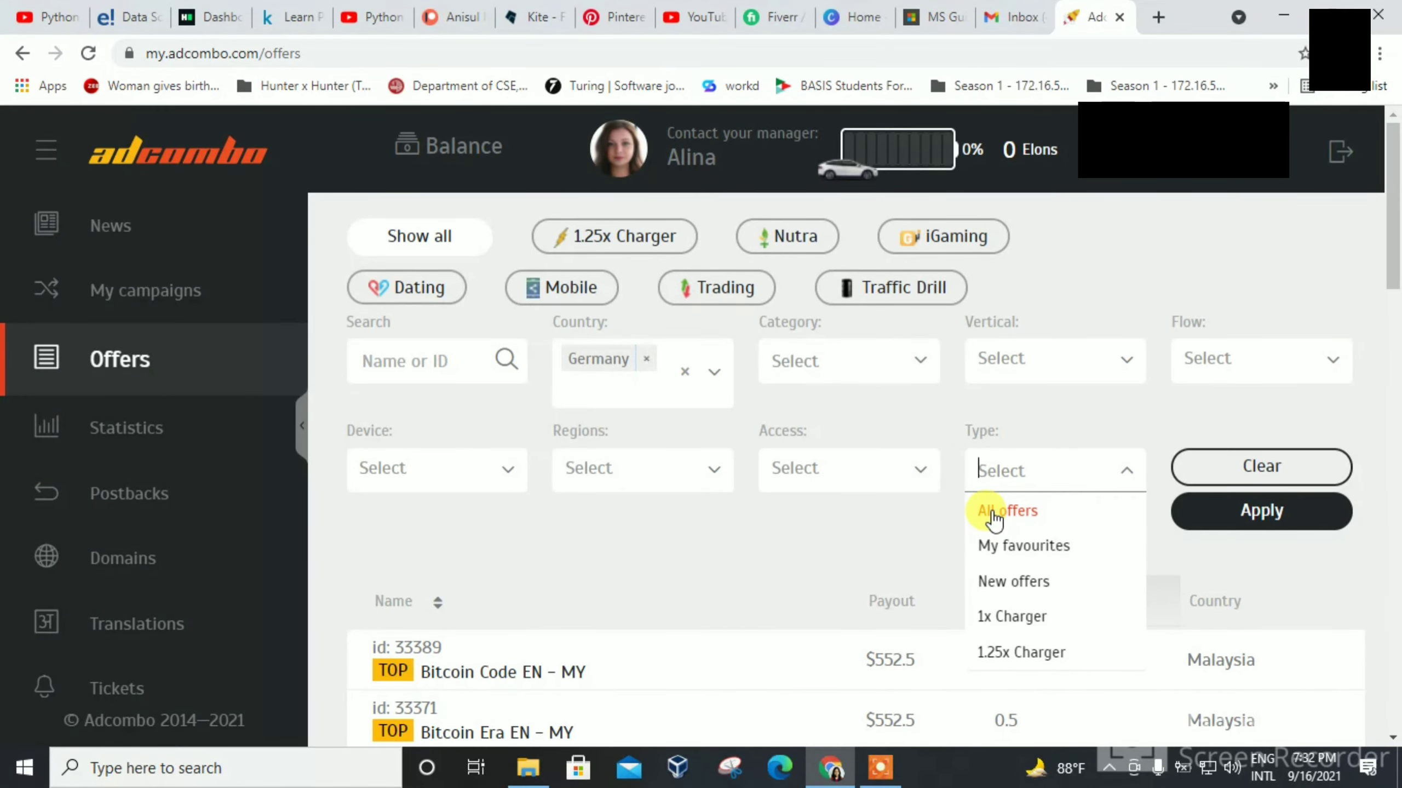
click(790, 545)
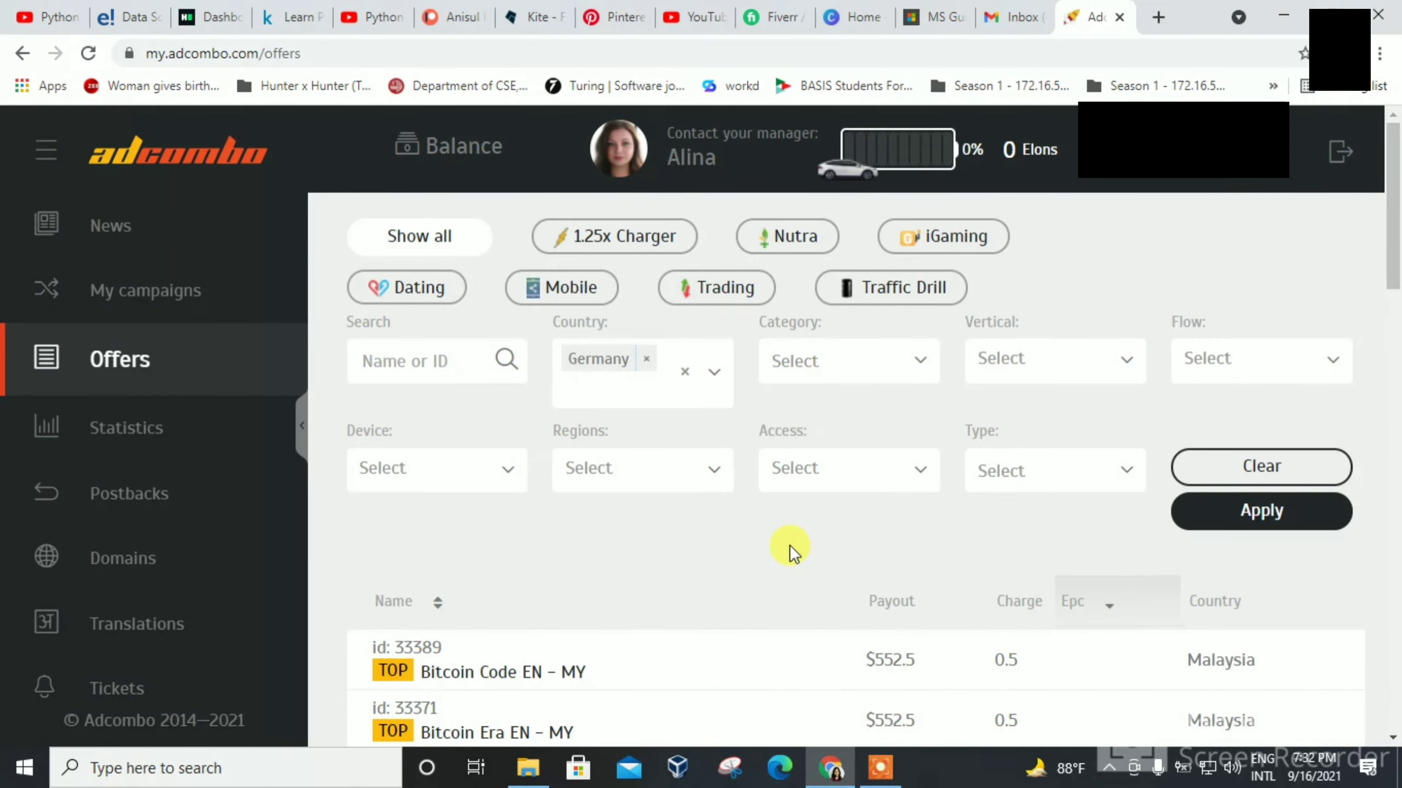
Try to find a matching region for "ger" in the regions filter, then clear the entry
click(664, 475)
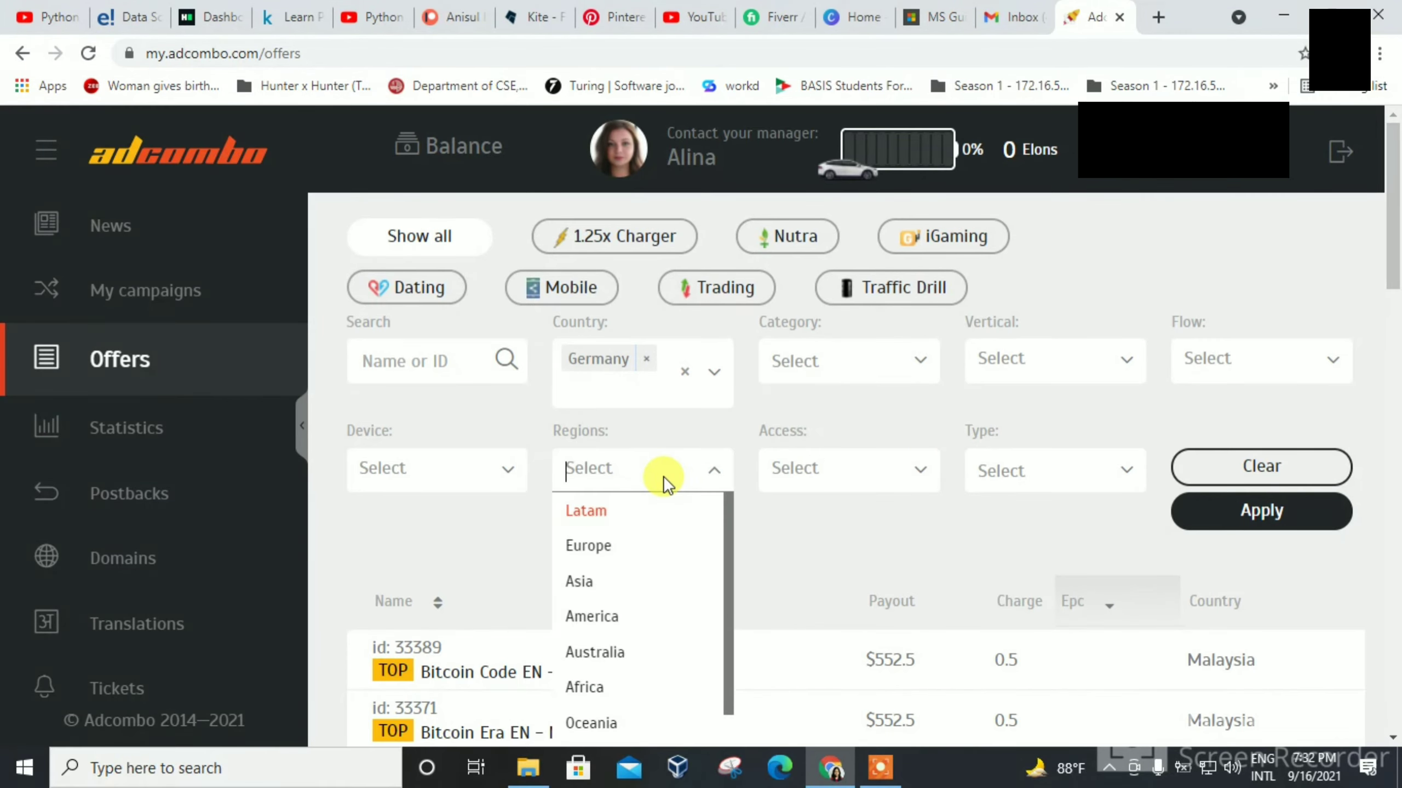
text(ger)
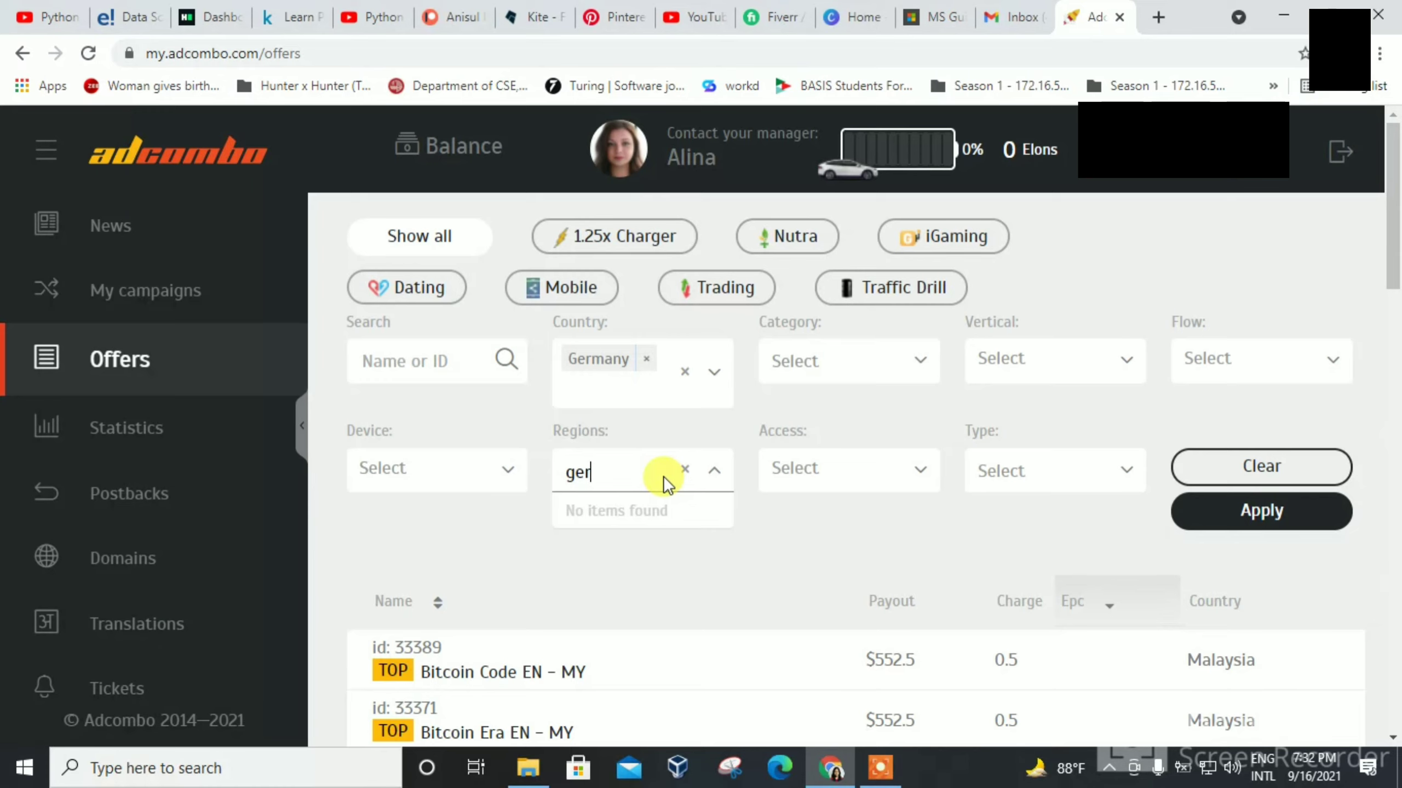
key(BackSpace)
key(BackSpace)
key(BackSpace)
click(474, 544)
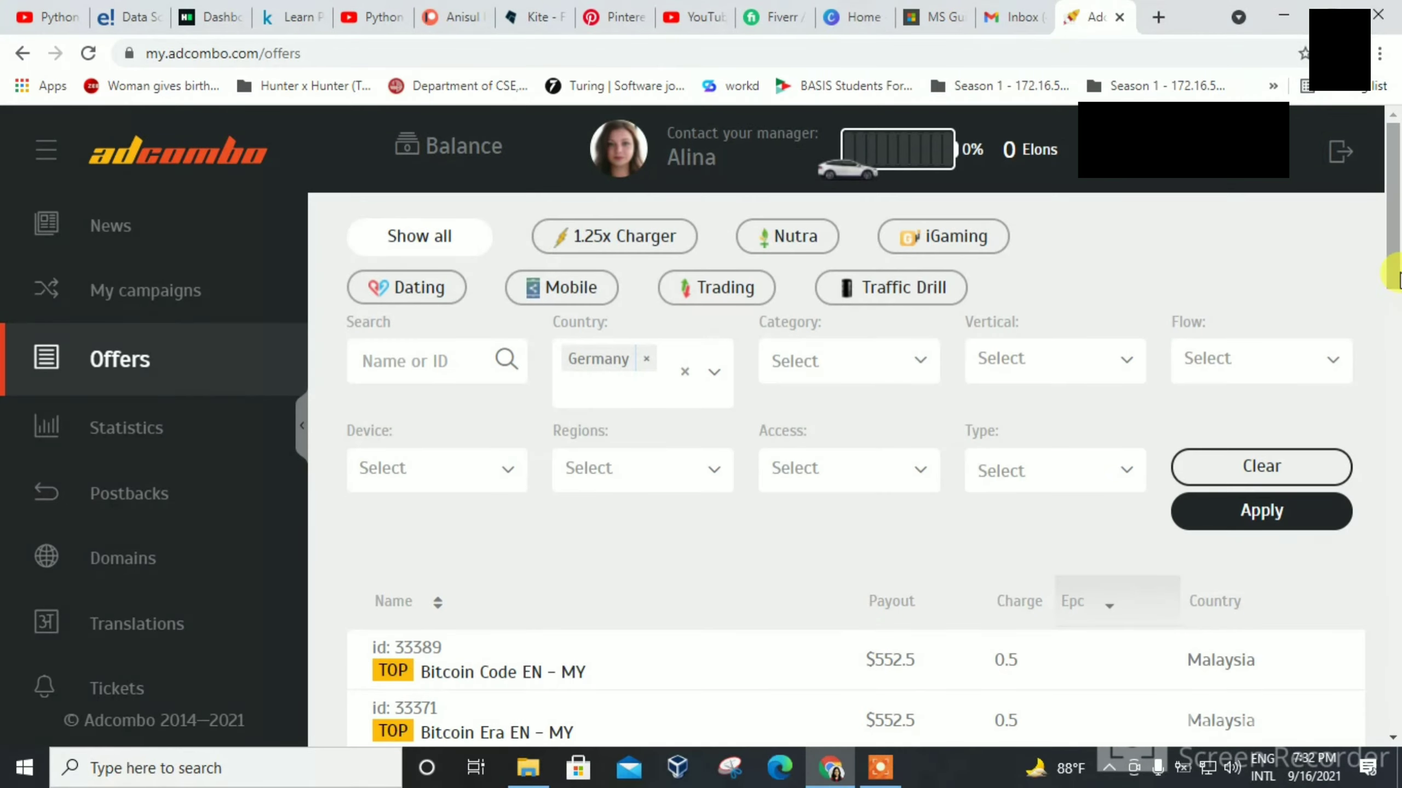
Search the offers for "keto guru" and open the details of the Keto Guru – IT offer
scroll(1396, 276, down, 5)
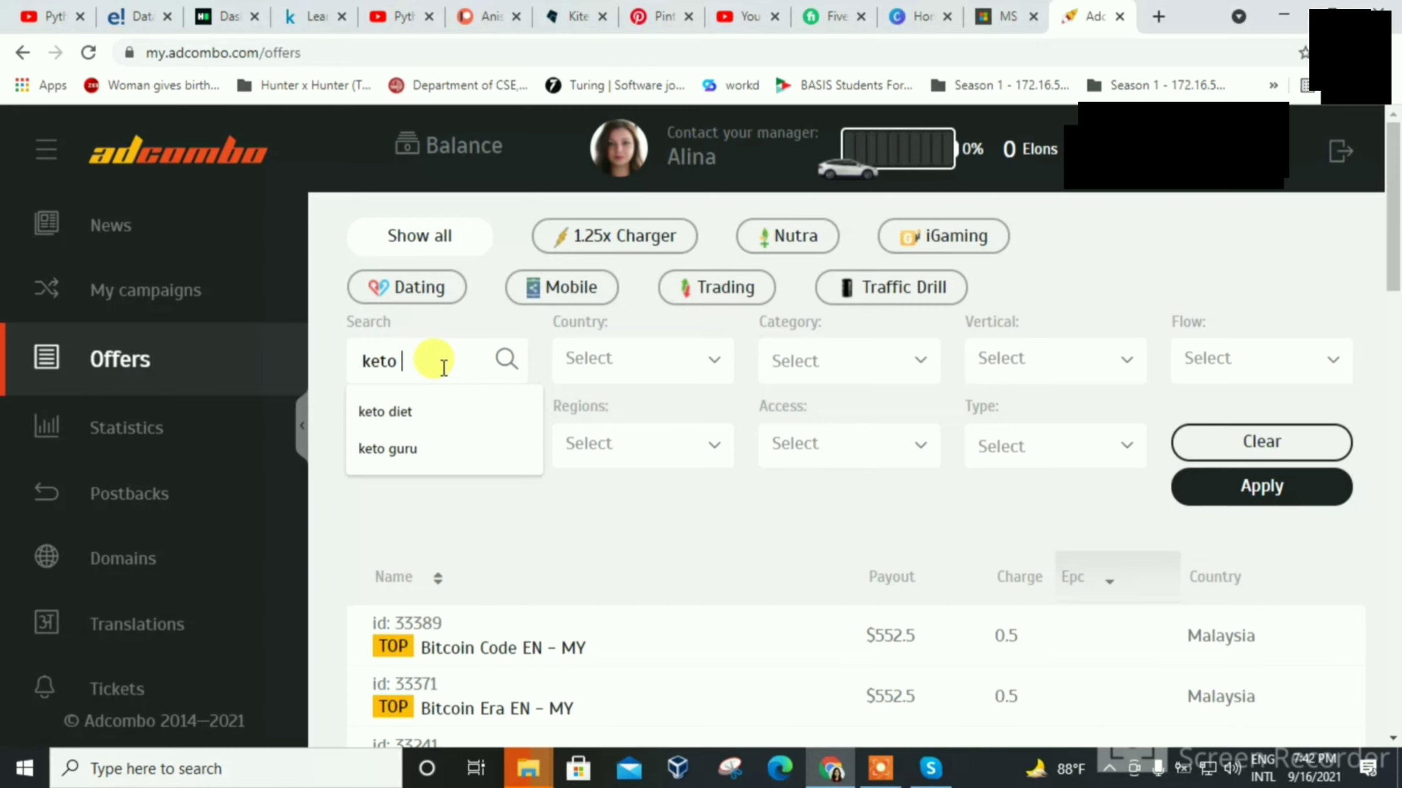
text(guru)
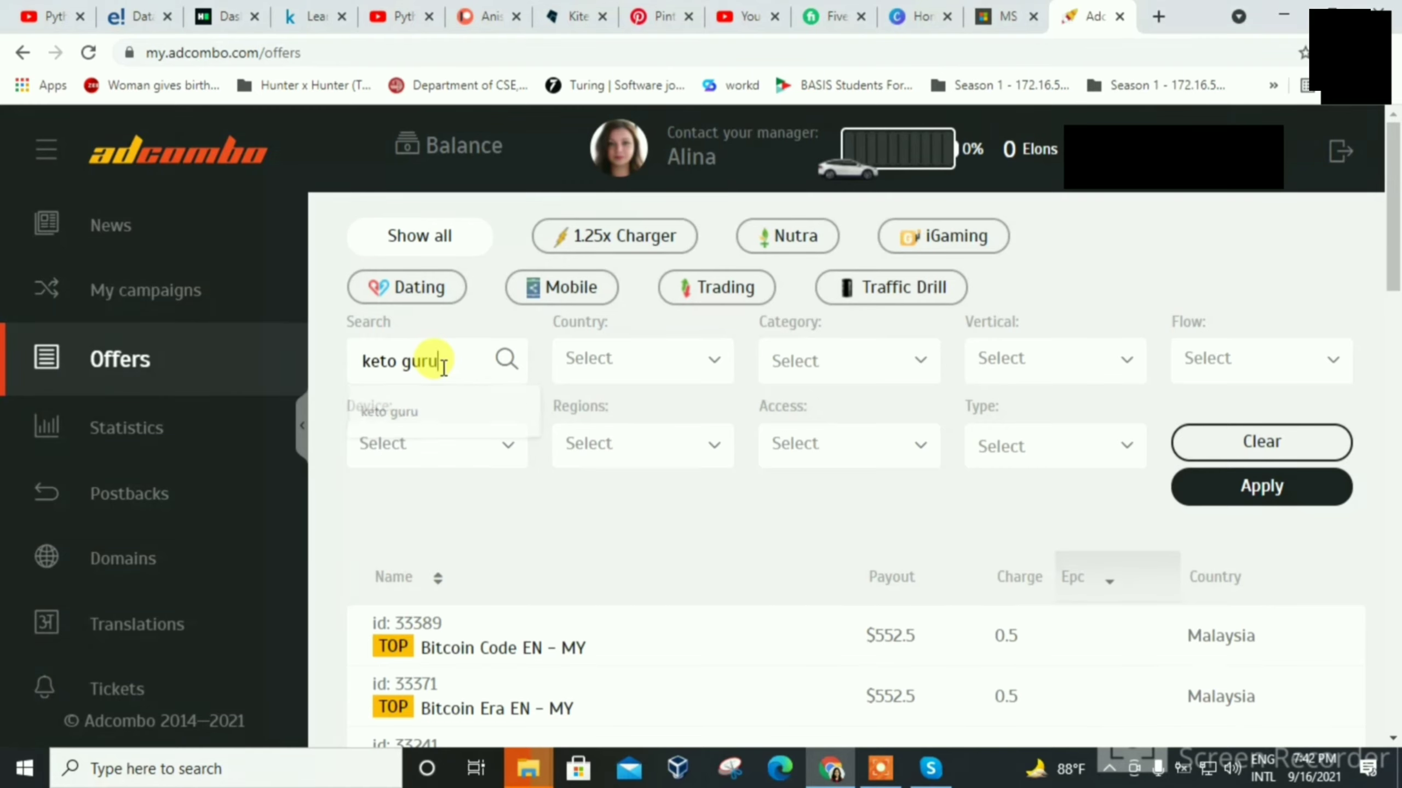
key(Return)
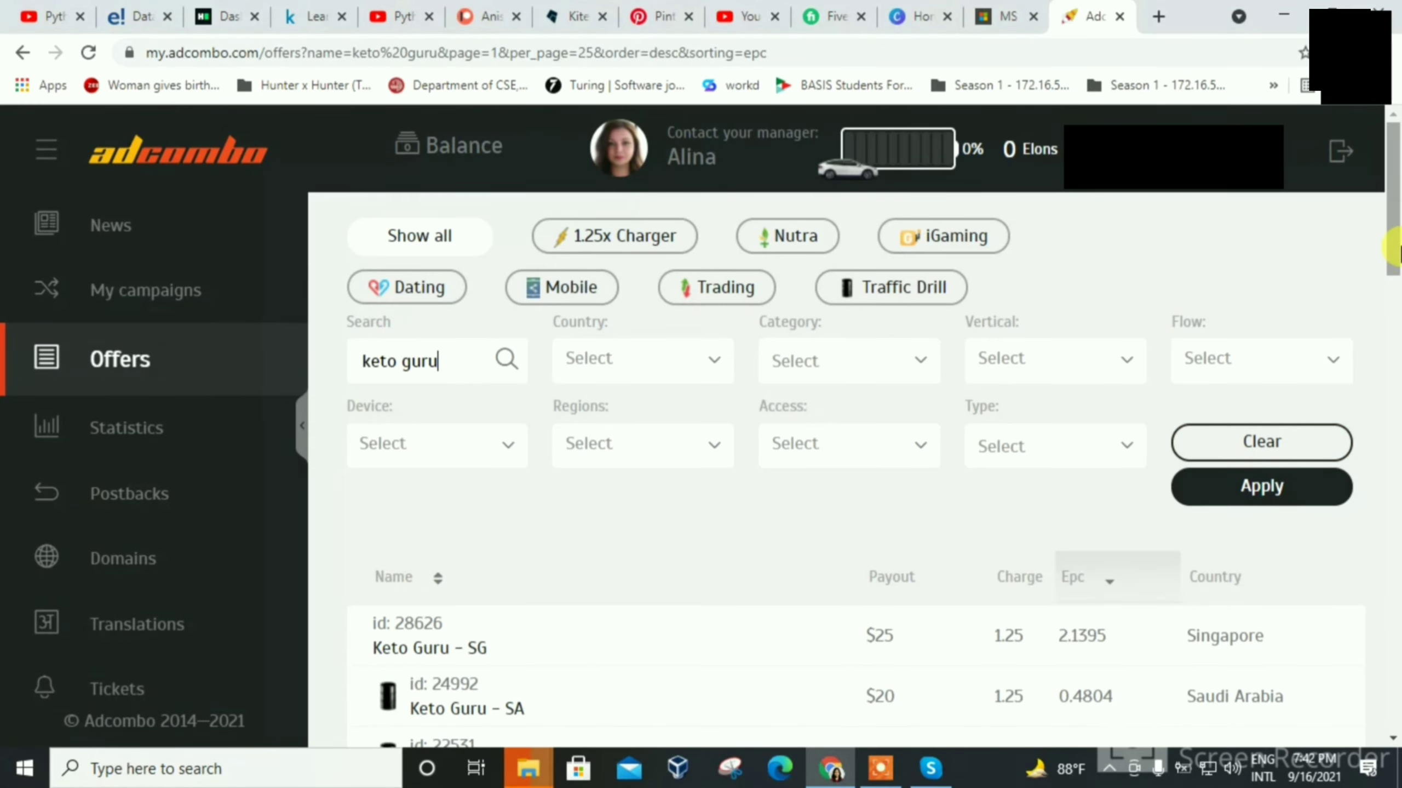
drag(1394, 249, 1397, 446)
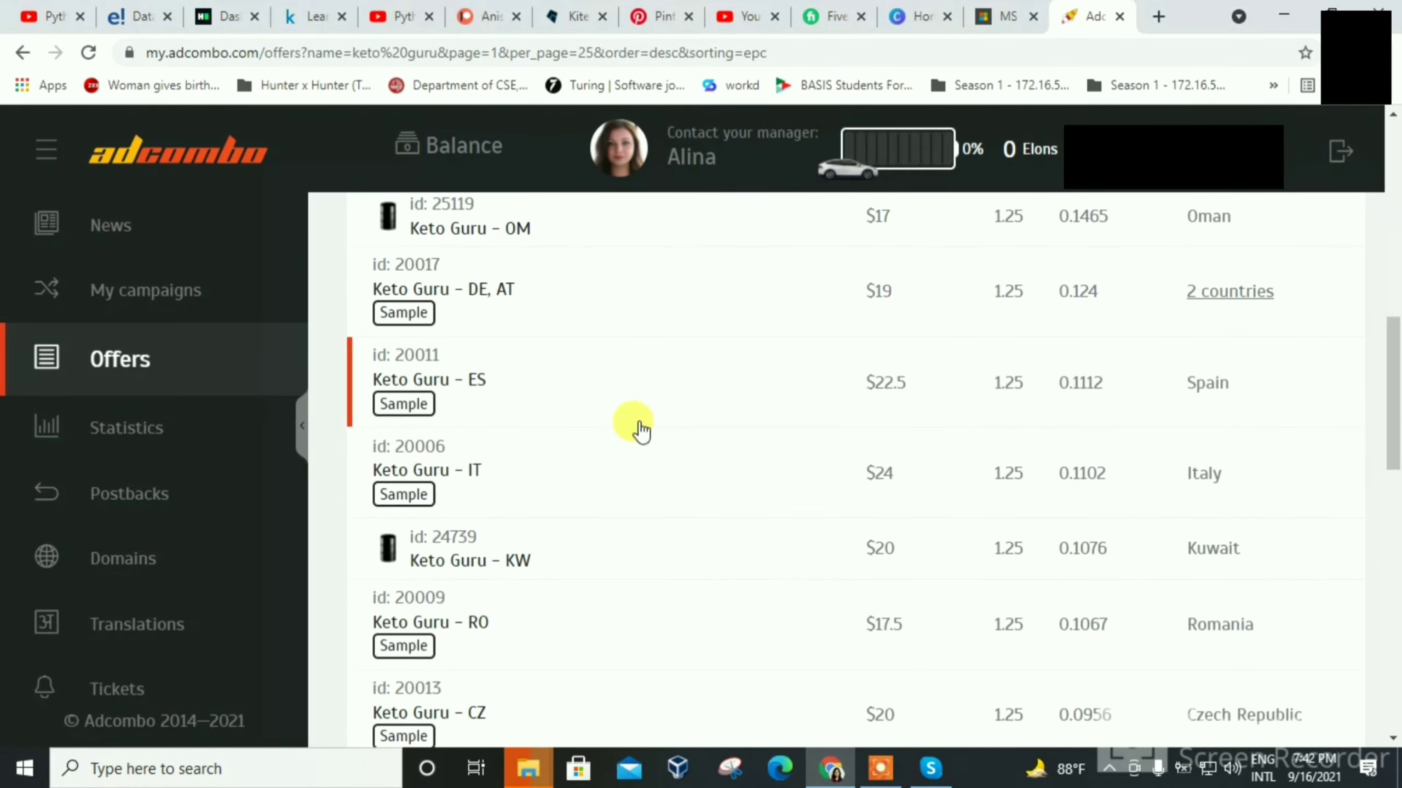
click(429, 458)
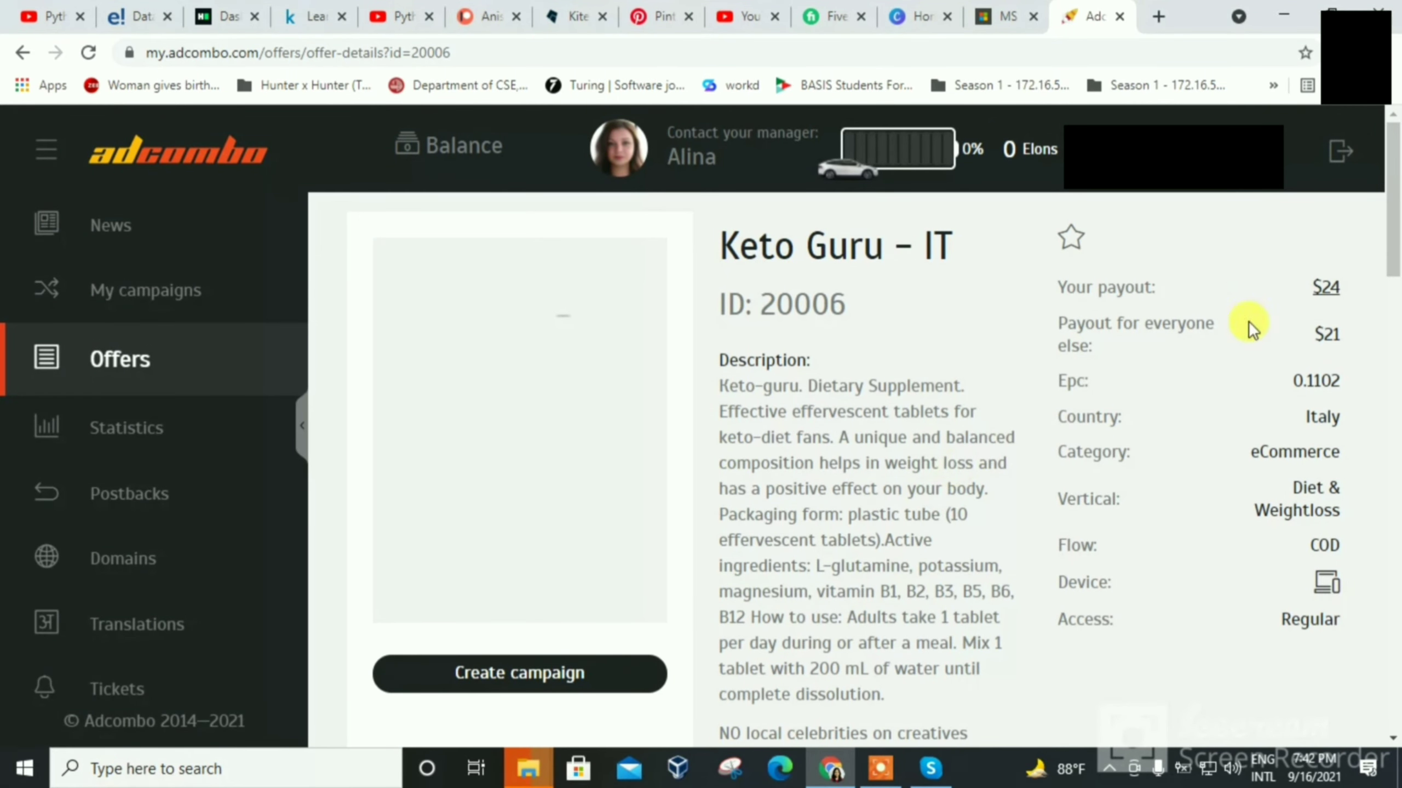
Preview the pages behind the offer's tracking URL and iframe form URL, returning to the offer details each time
scroll(1396, 256, down, 4)
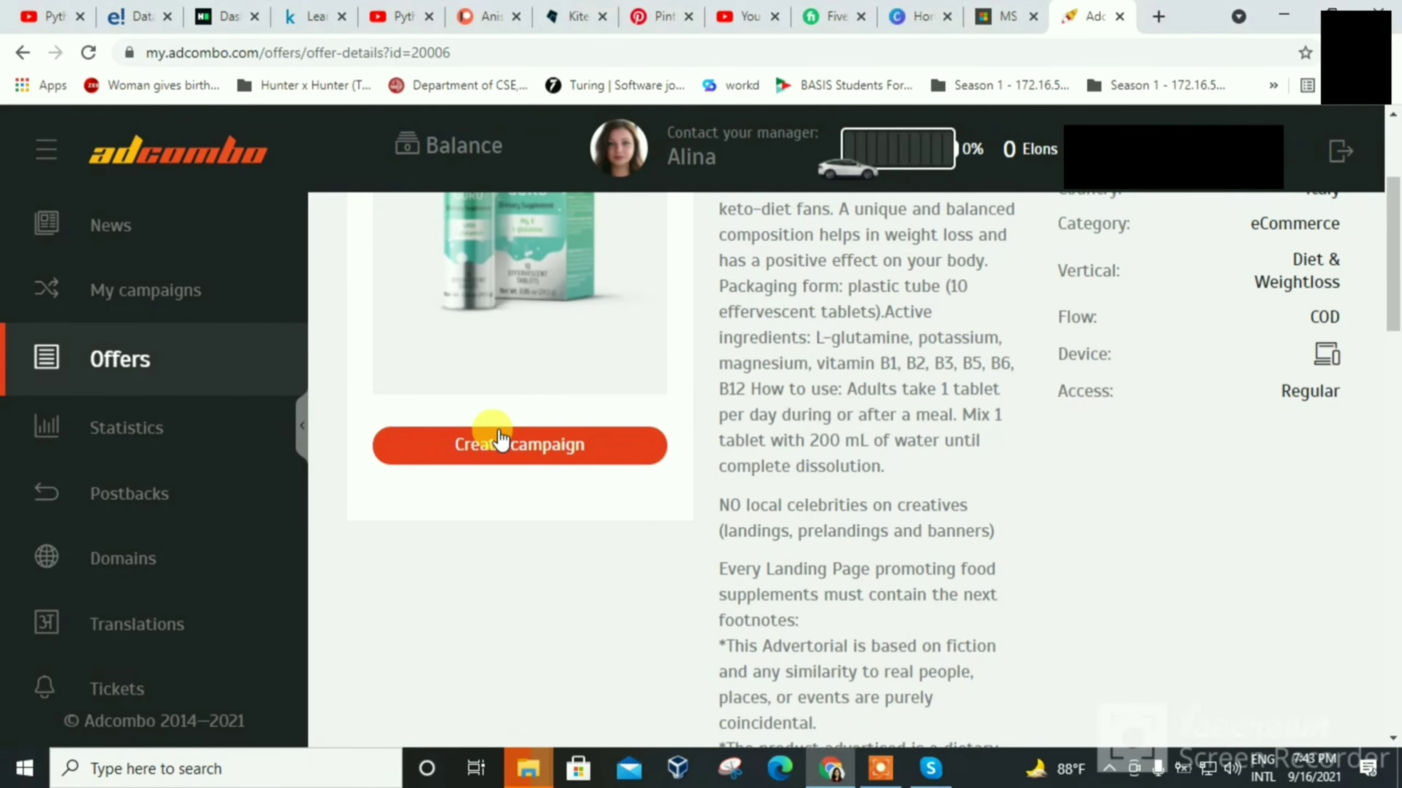
drag(1395, 289, 1398, 587)
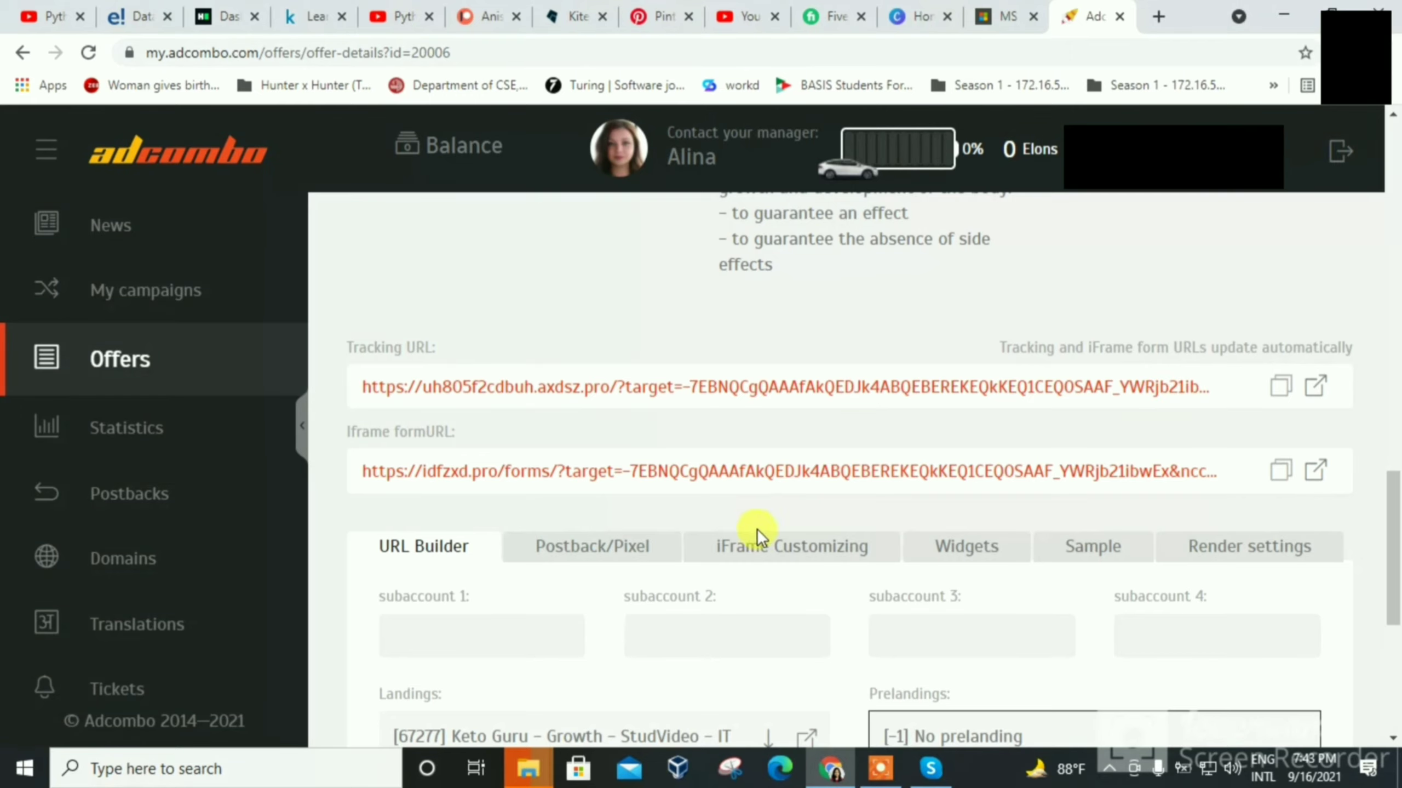
click(1313, 389)
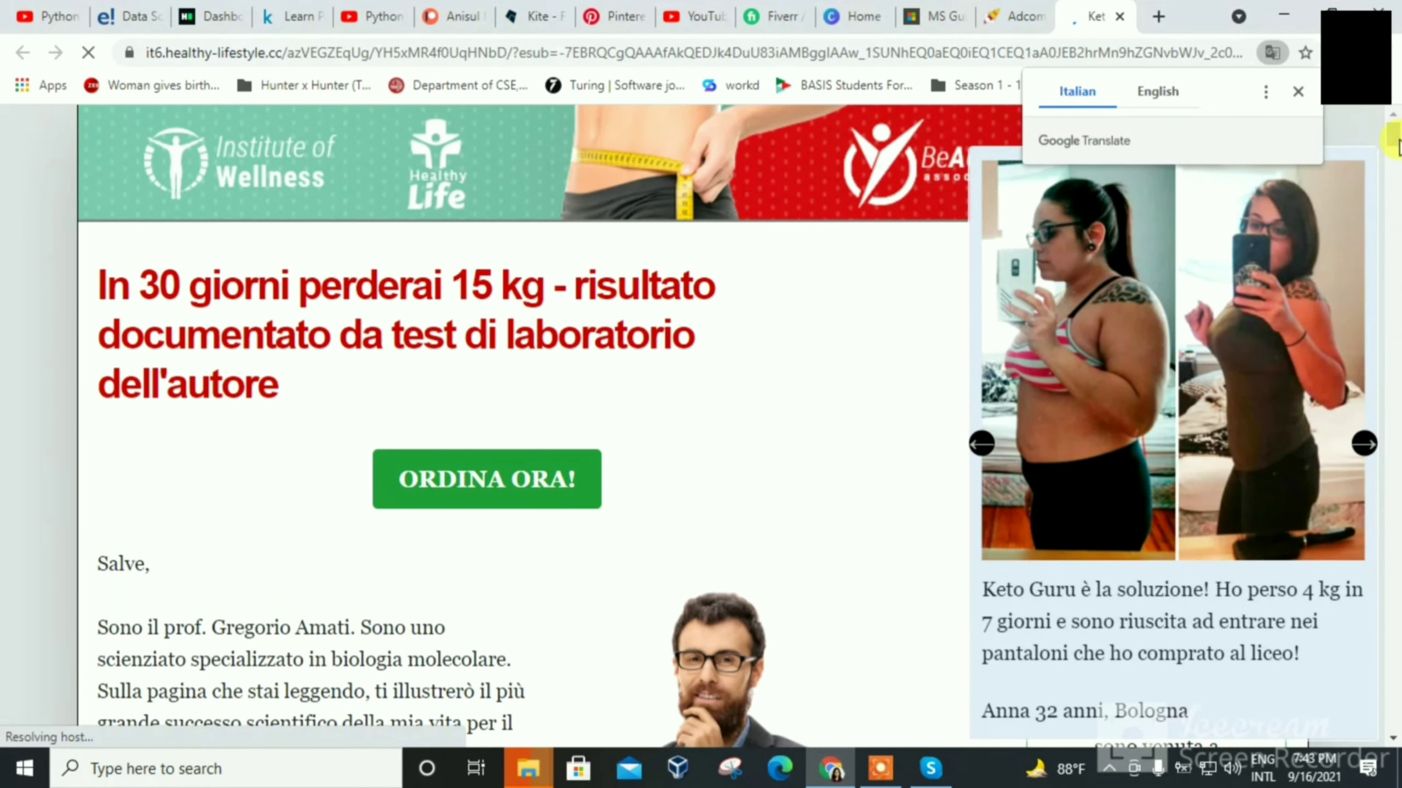
mouse_move(1397, 139)
mouse_down()
mouse_move(1398, 218)
mouse_move(1395, 133)
mouse_up()
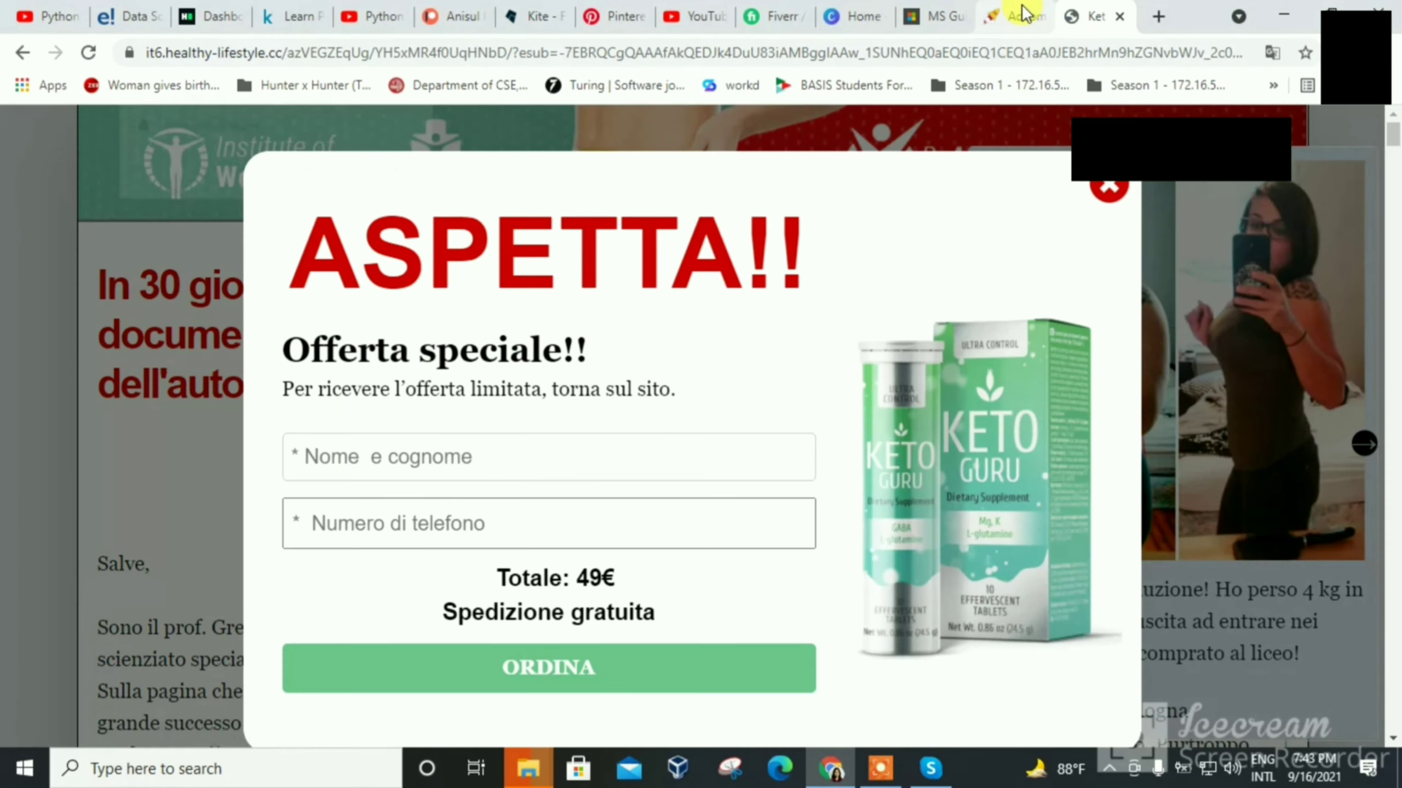
click(1020, 16)
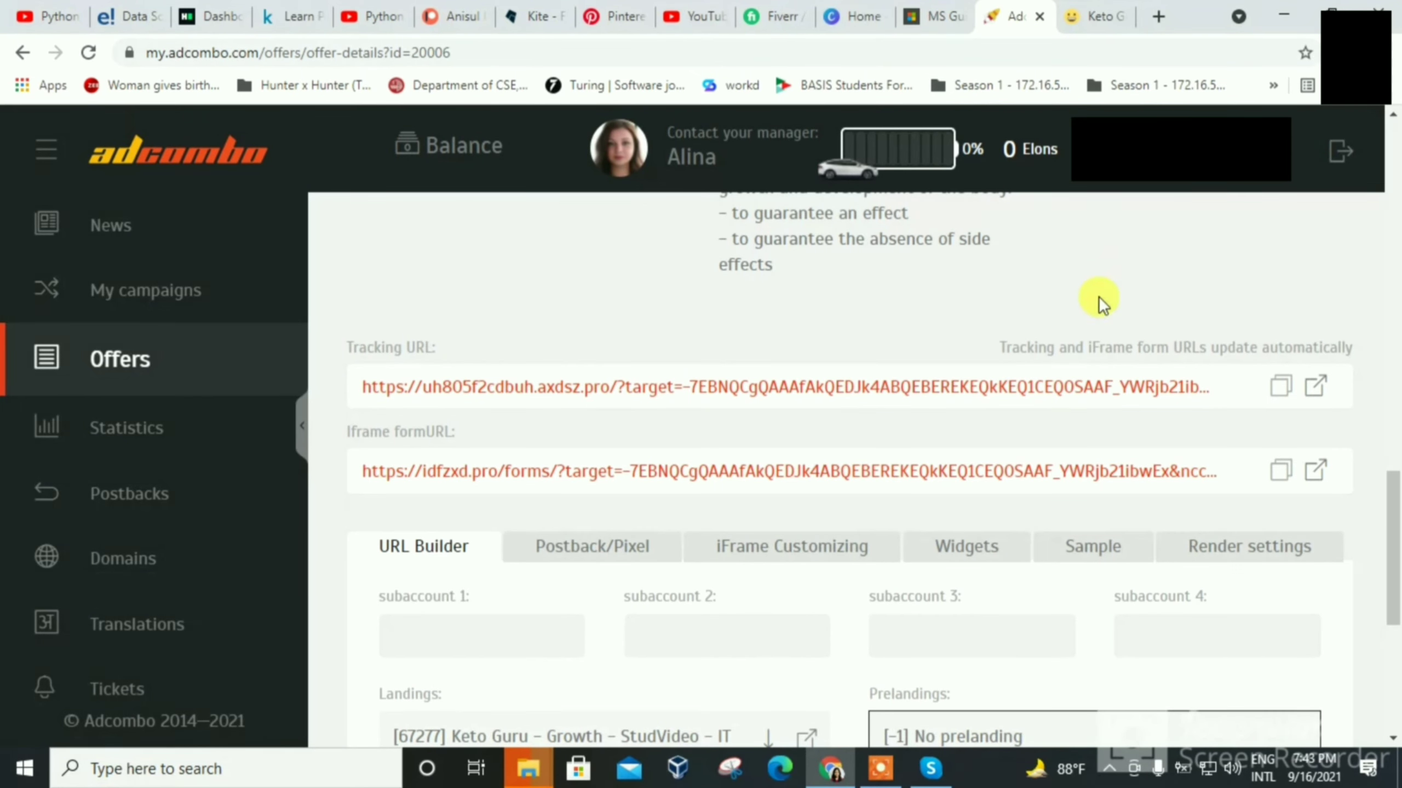
click(1316, 473)
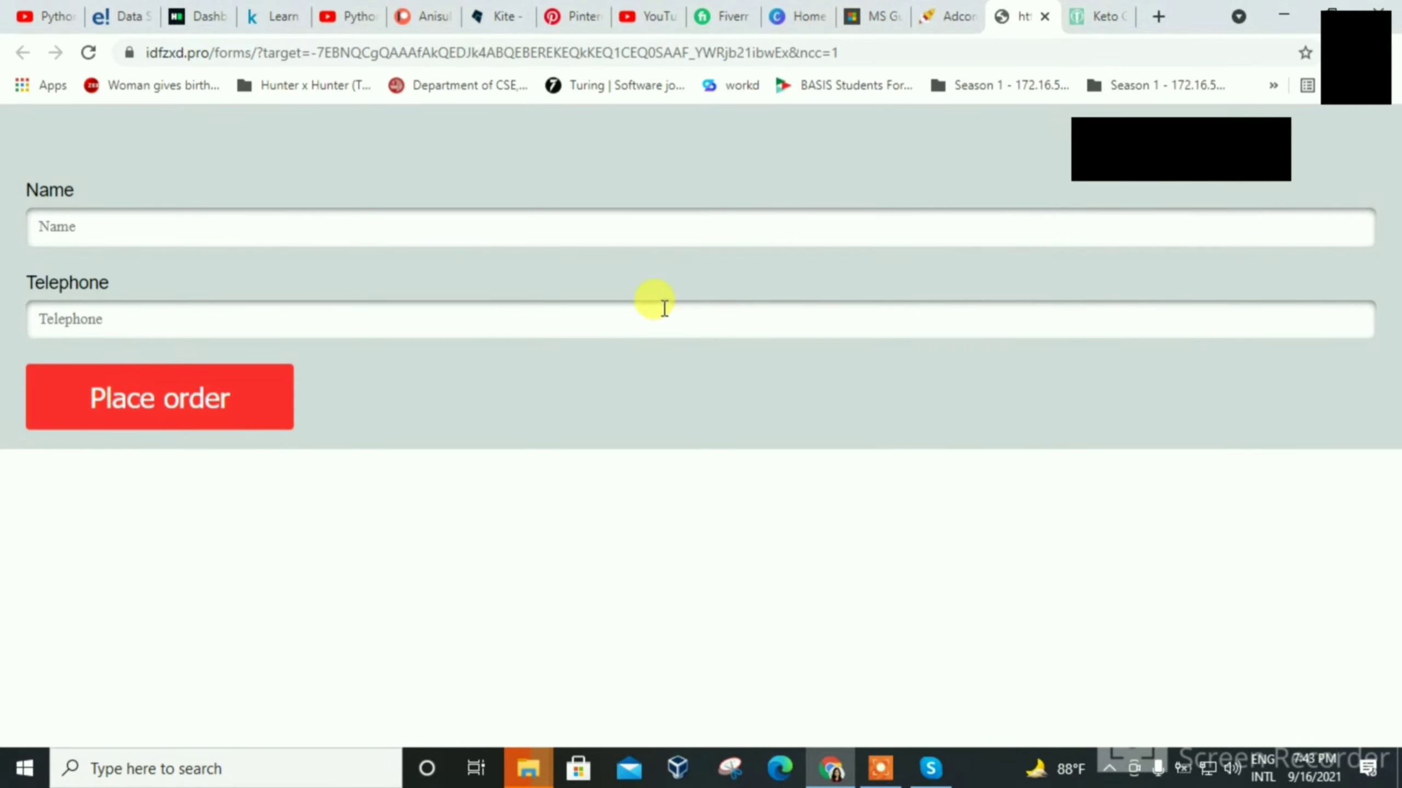
click(938, 15)
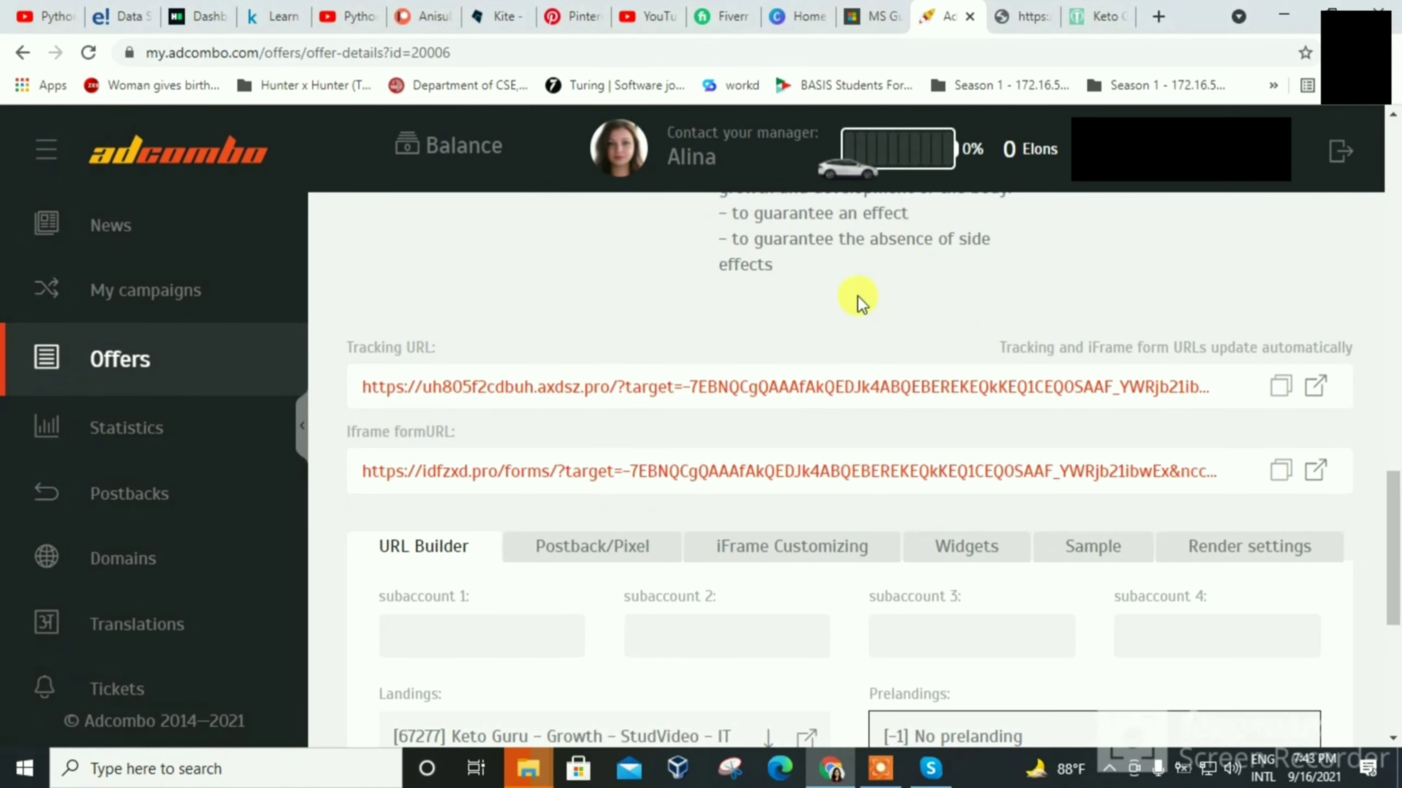
Preview the landing page [67277] Keto Guru – Growth – StudVideo – IT from the offer's landings
scroll(1396, 496, down, 5)
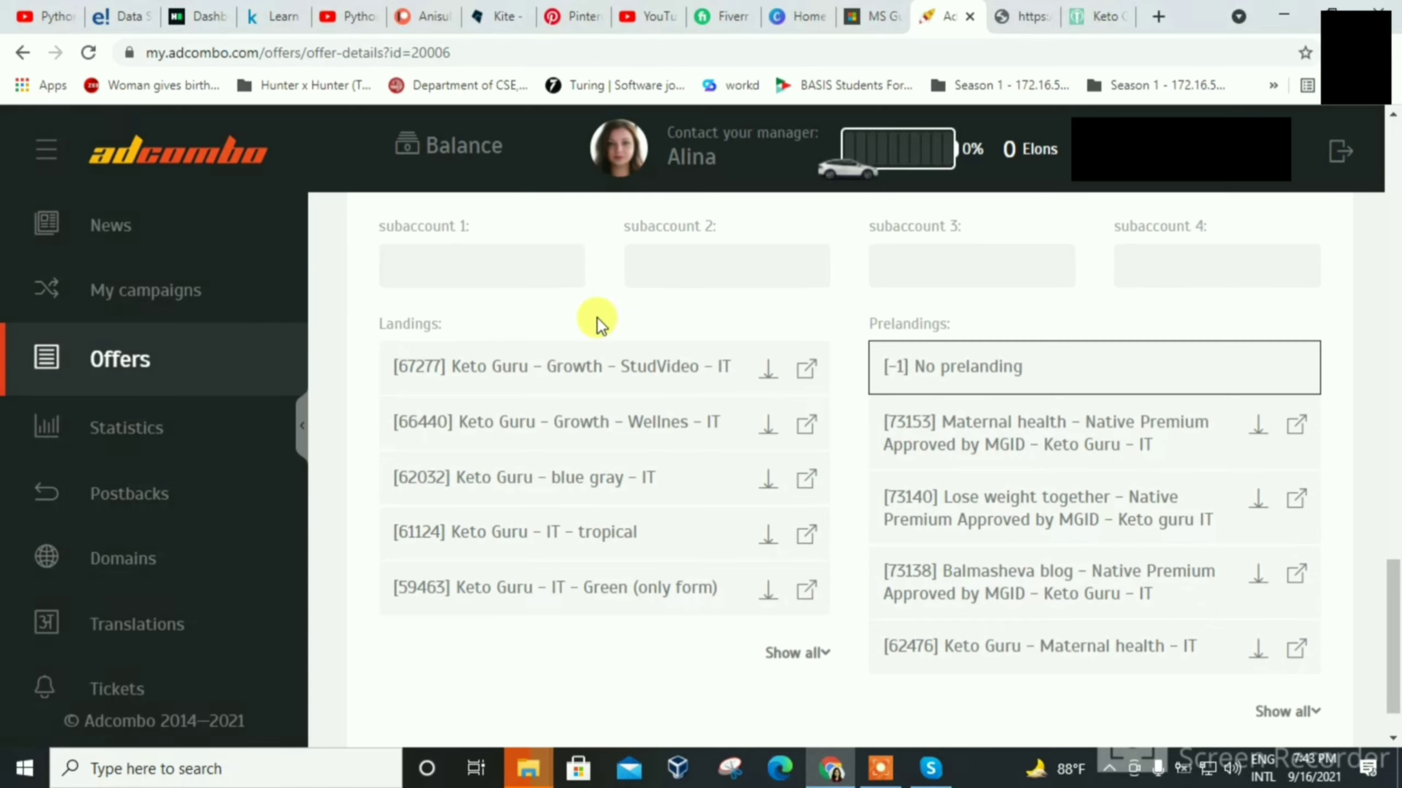
click(808, 370)
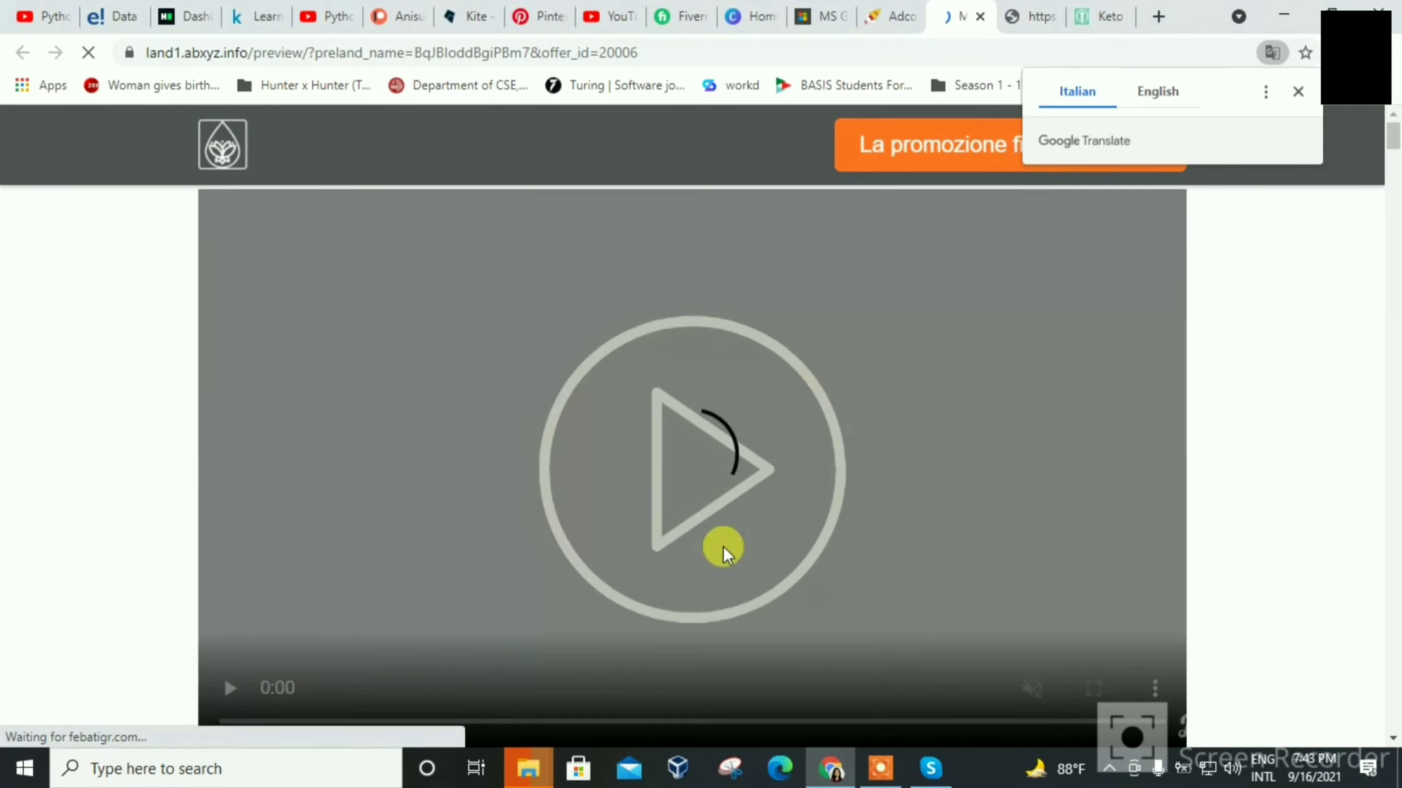
Look over the StudVideo landing page, then preview the prelanding [73153] Maternal health and return to the offer details
mouse_move(1393, 135)
mouse_down()
mouse_move(1396, 192)
mouse_move(1396, 156)
mouse_up()
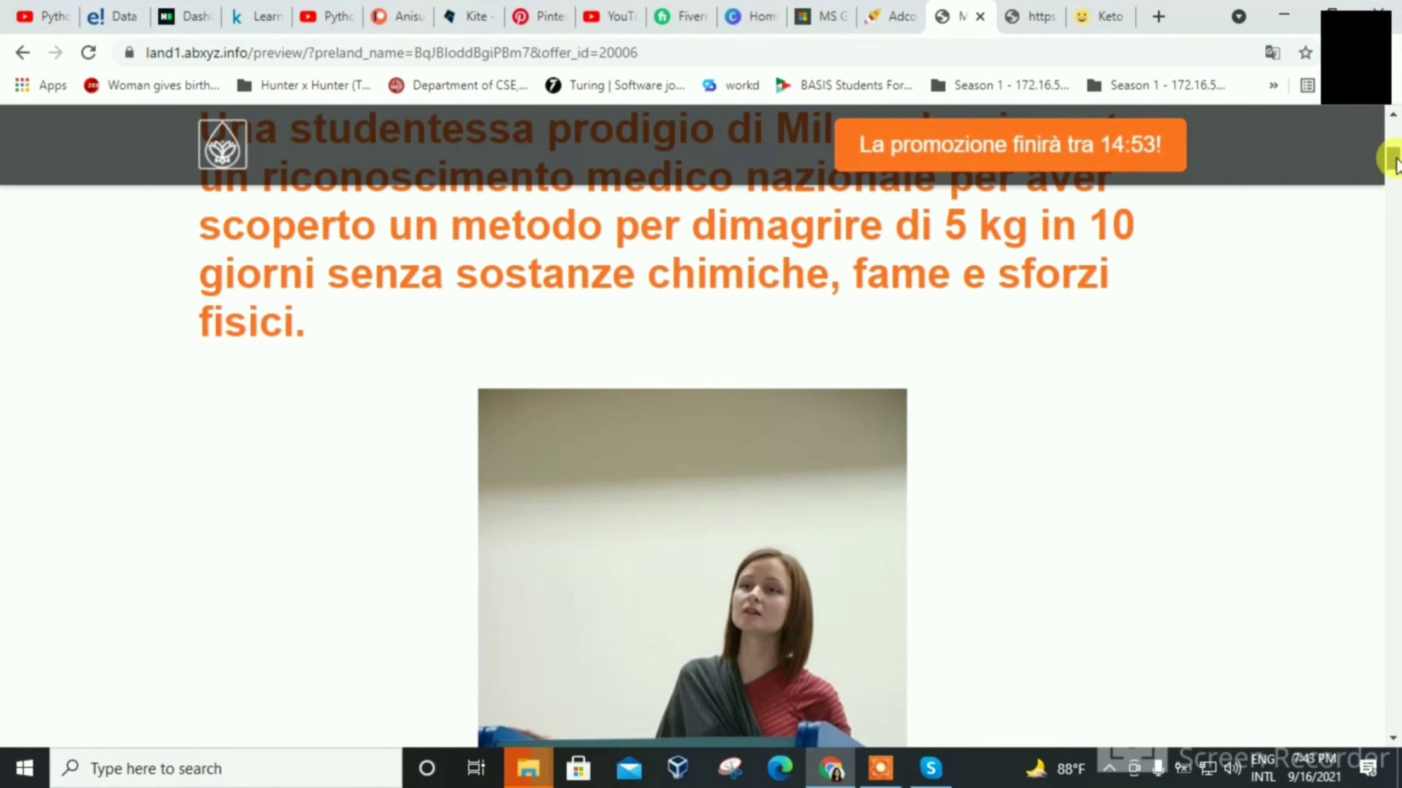
click(897, 16)
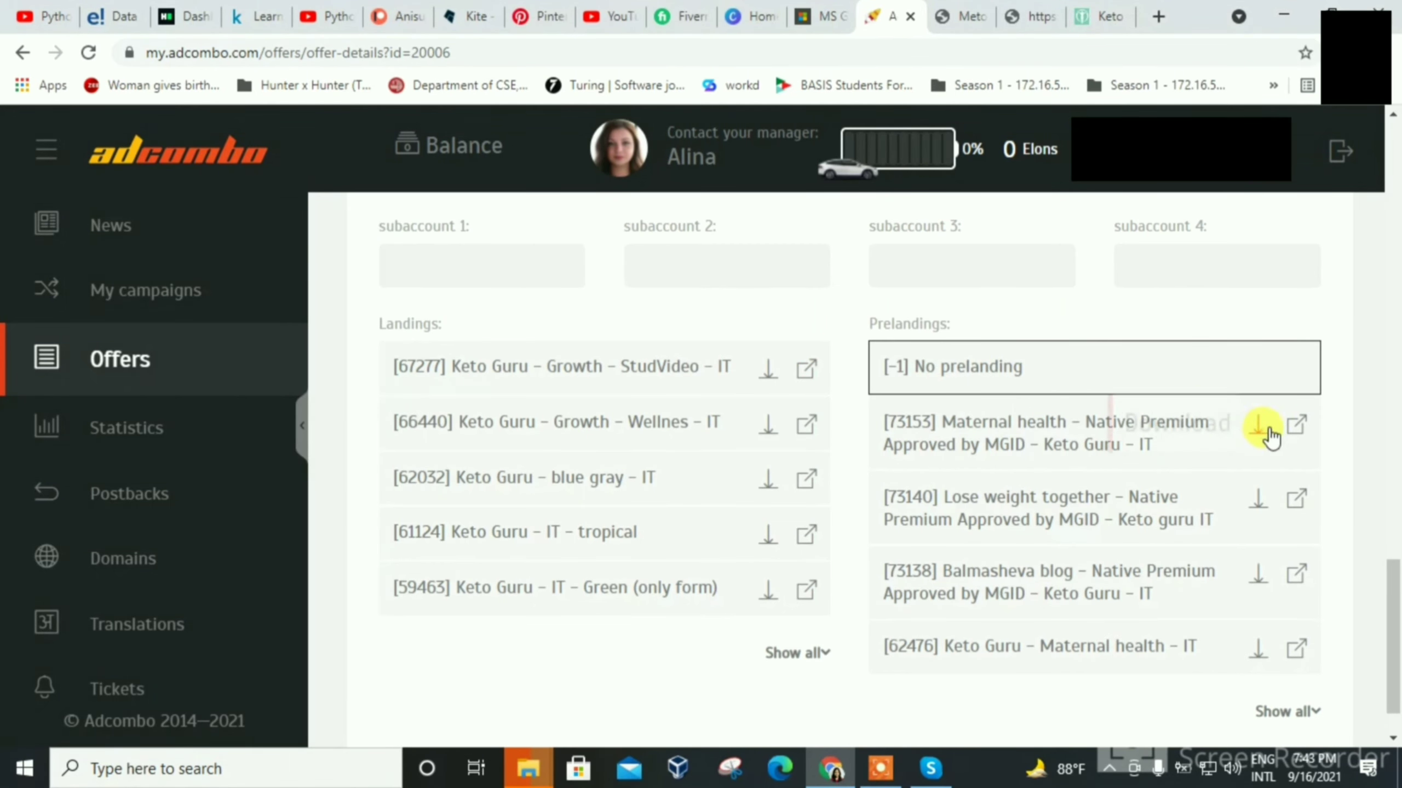
click(1297, 424)
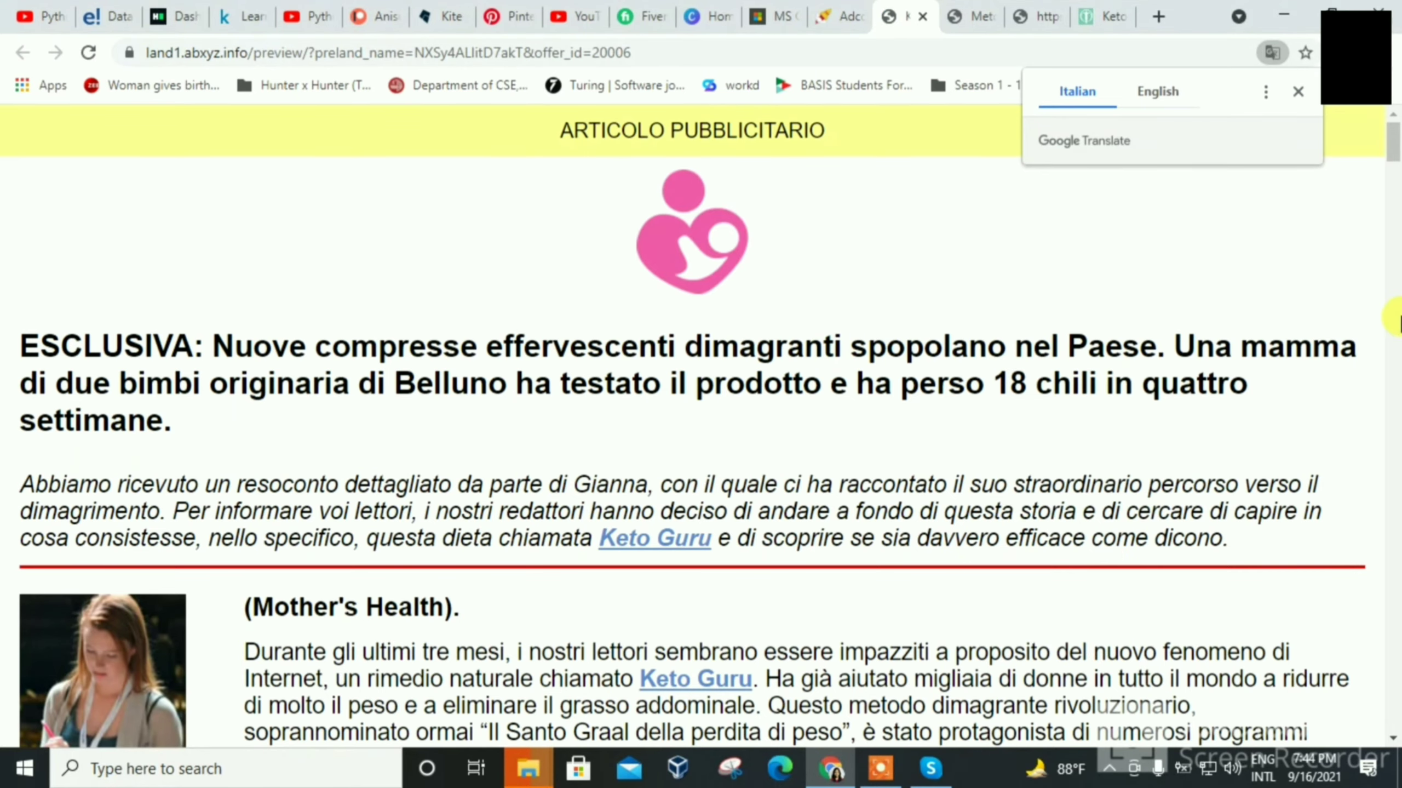
mouse_move(1396, 217)
mouse_down()
mouse_move(1395, 242)
mouse_move(1397, 203)
mouse_up()
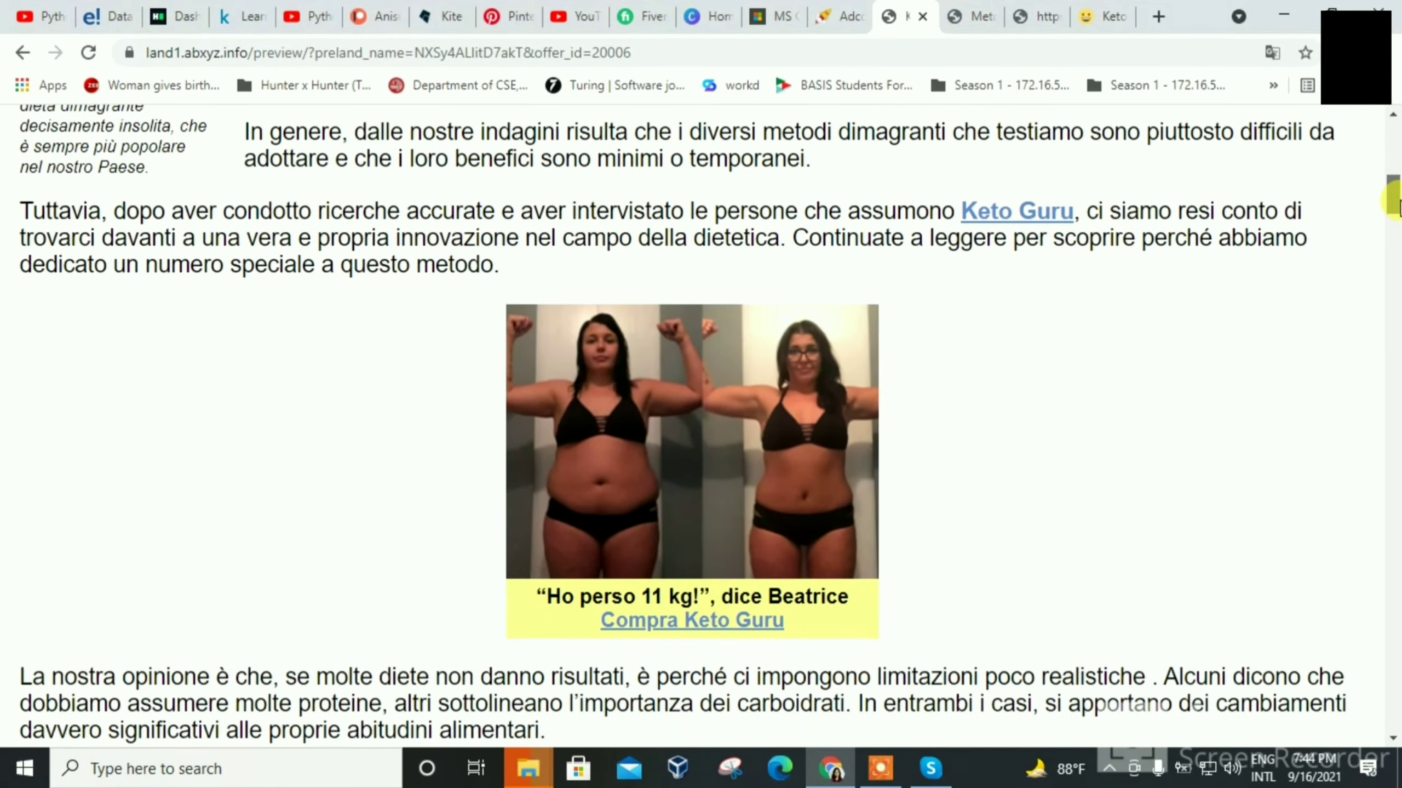
click(839, 15)
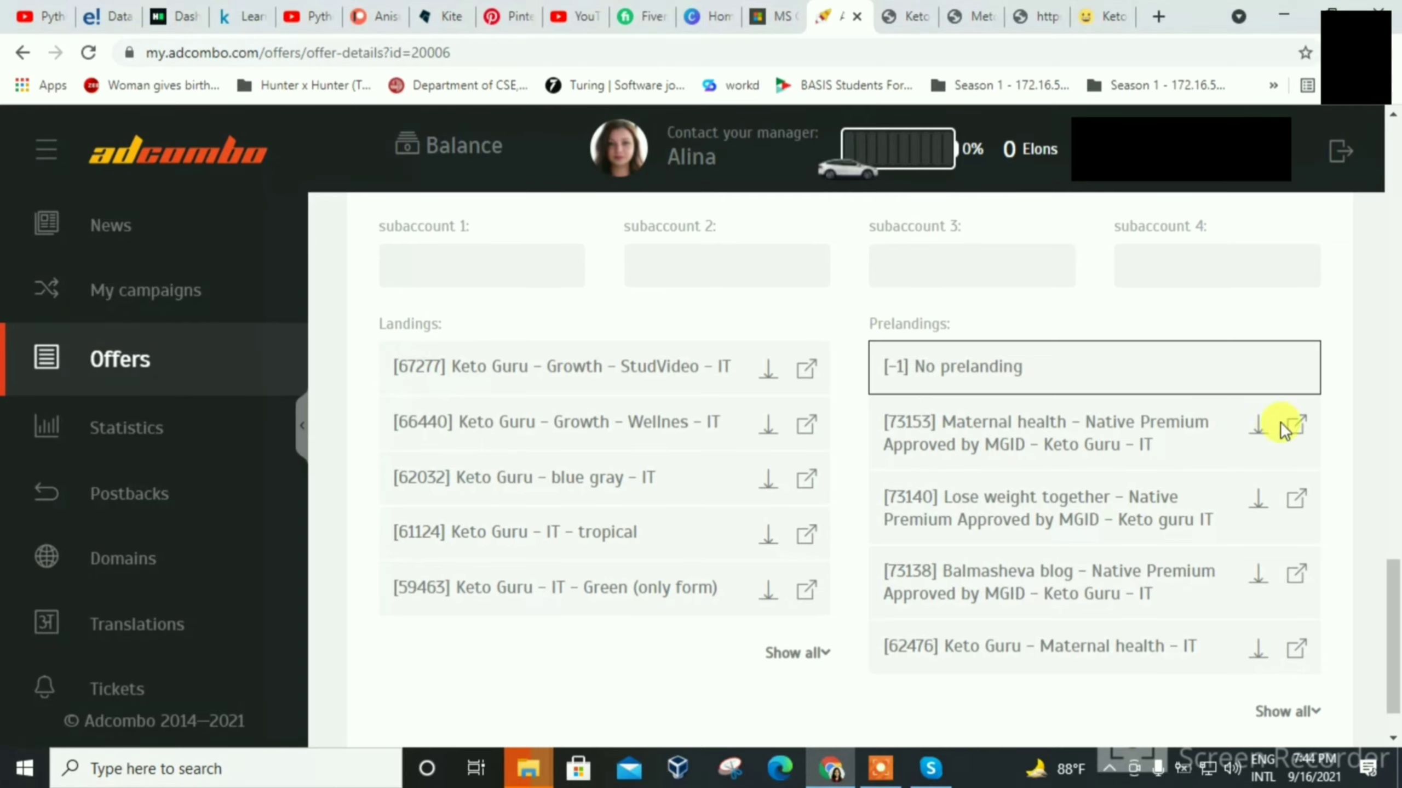
Preview the prelanding [73140] Lose weight together – Native Premium Approved by MGID – Keto guru IT, then return to the offer details
click(1297, 496)
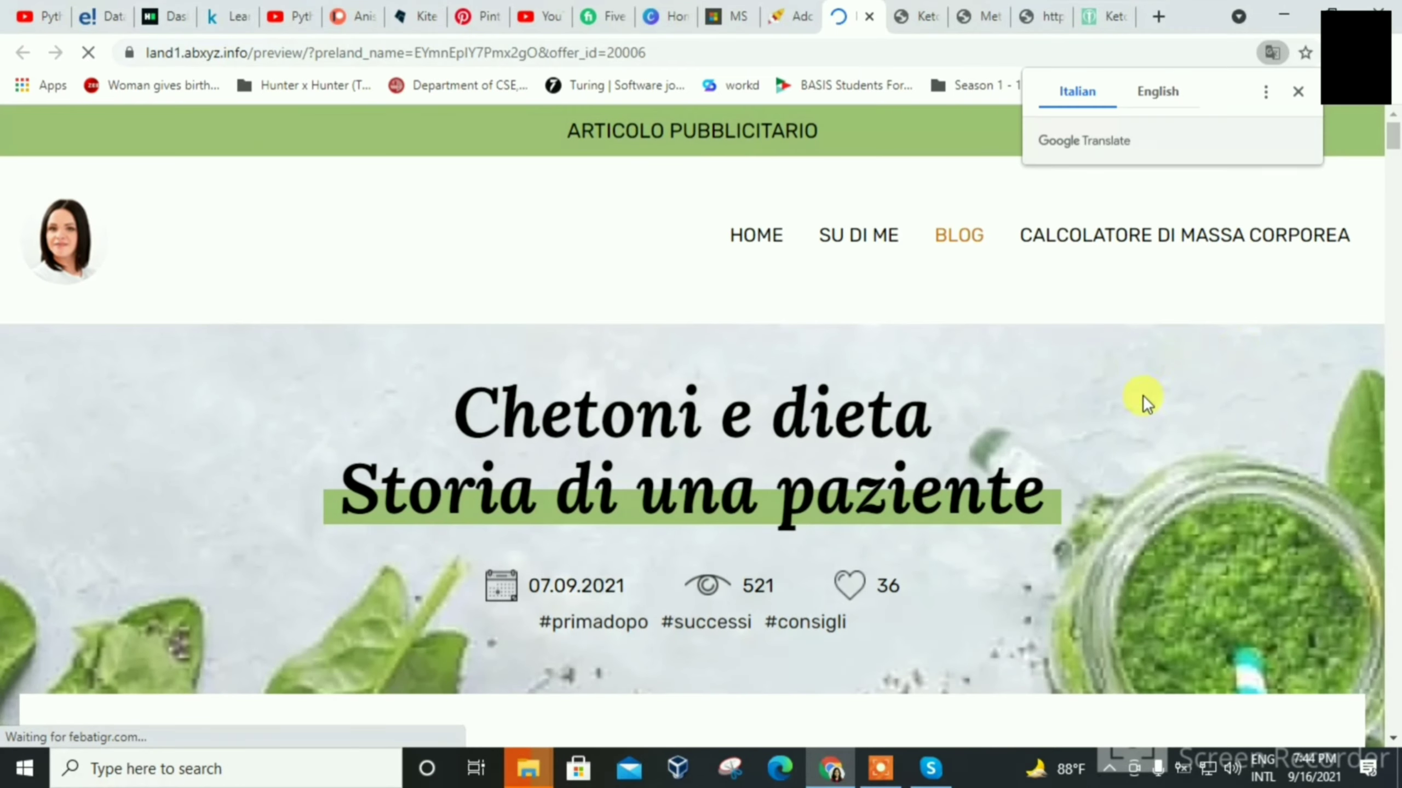
mouse_move(1398, 144)
mouse_down()
mouse_move(1399, 281)
mouse_move(1398, 130)
mouse_up()
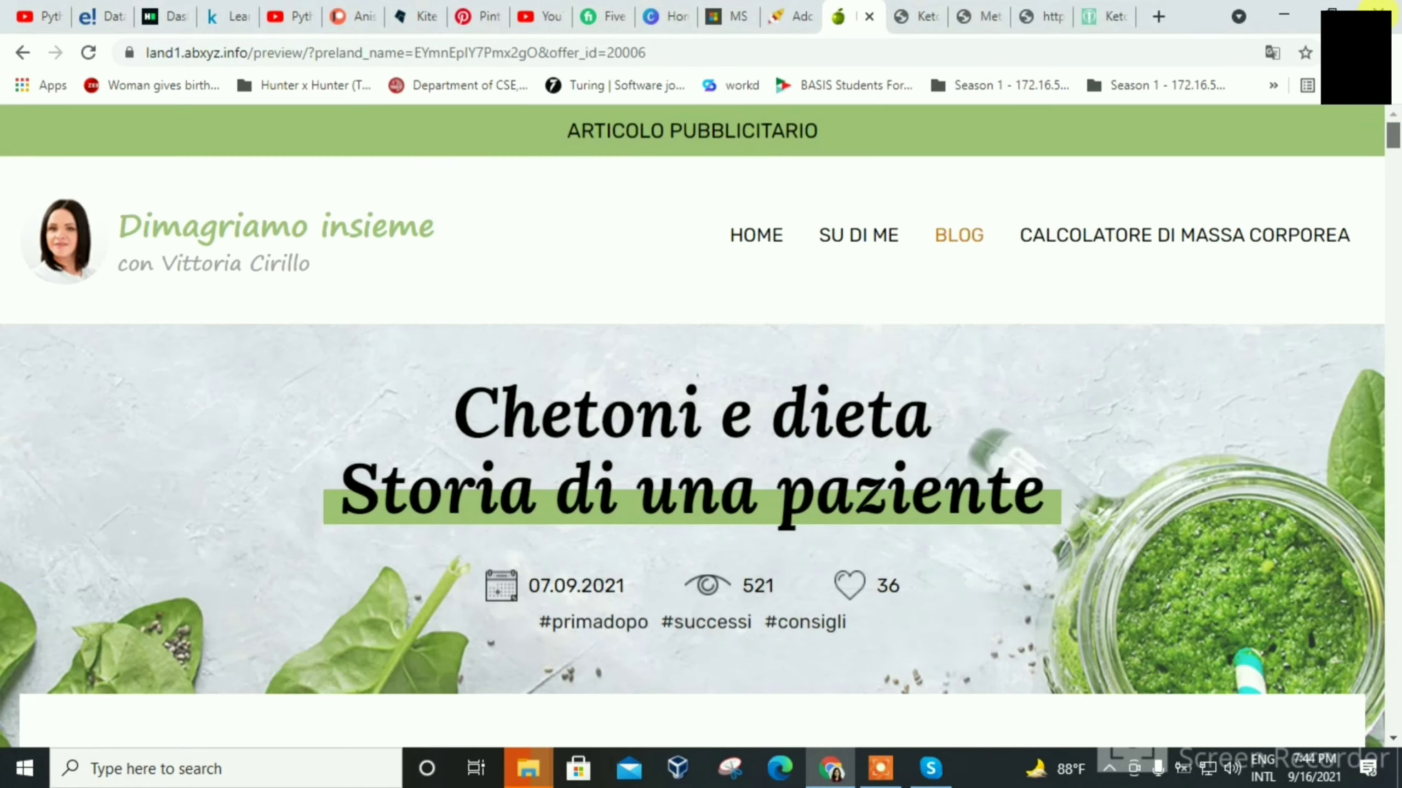
click(800, 14)
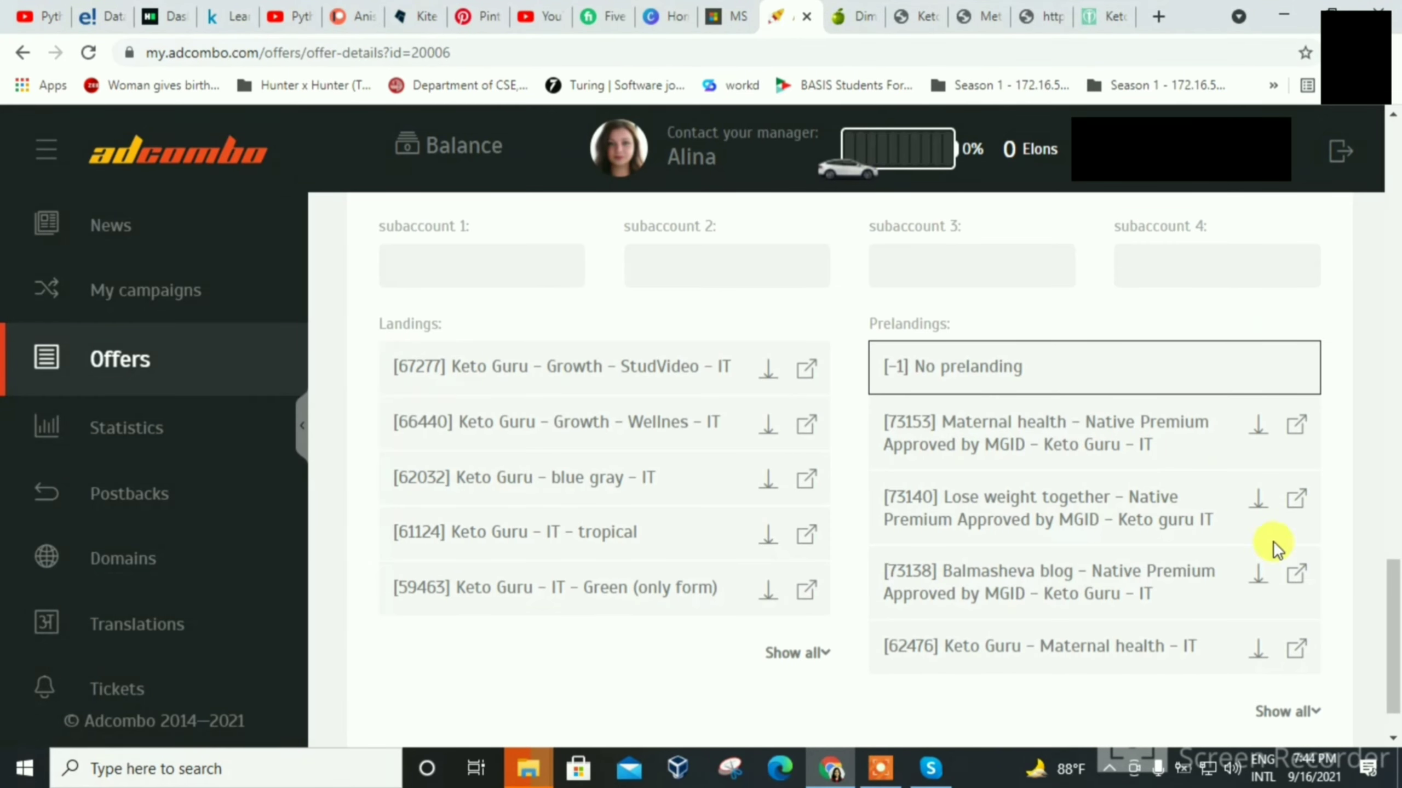
Preview the prelanding [62476] Keto Guru – Maternal health – IT and revisit the Lose weight together preview before returning to the offer details
click(1297, 649)
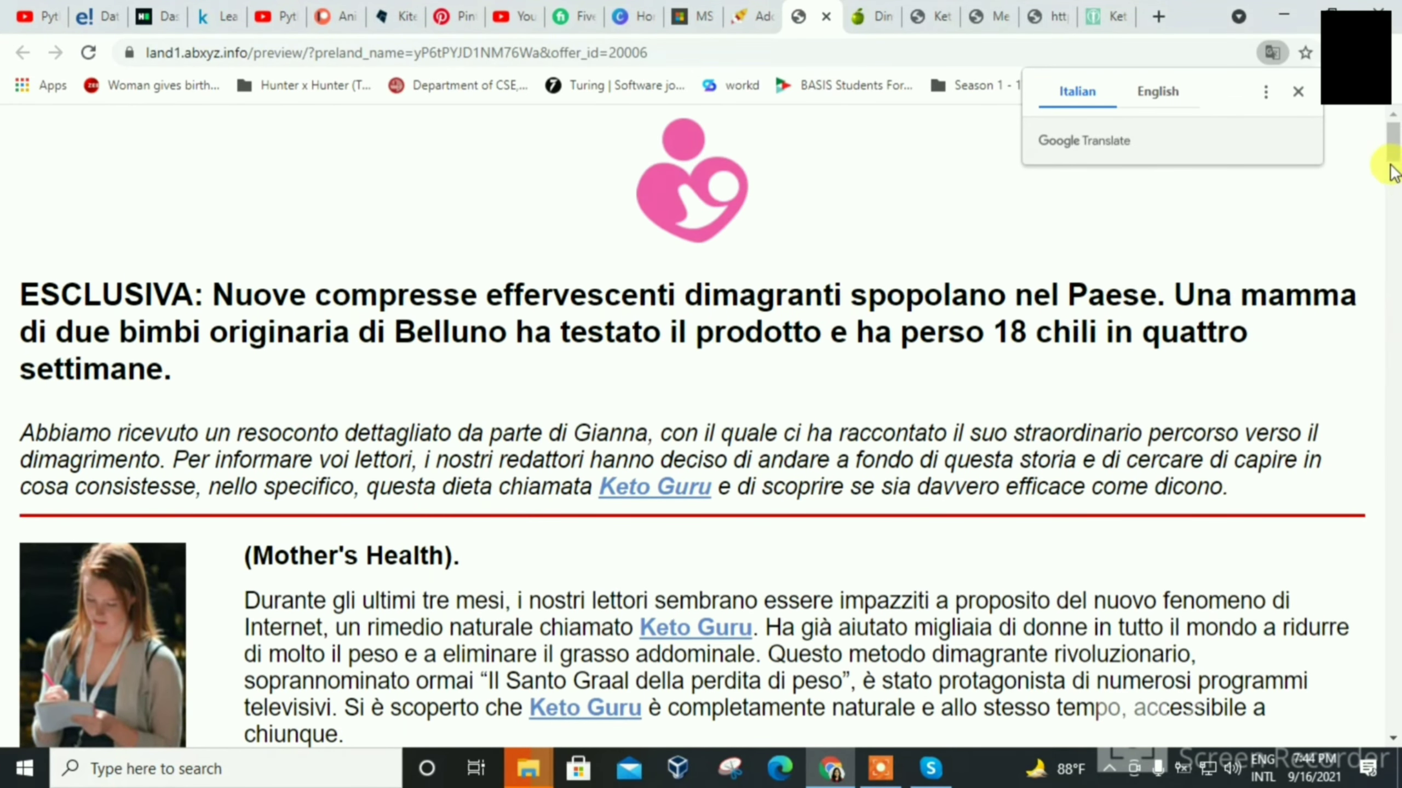
mouse_move(1394, 143)
mouse_down()
mouse_move(1395, 365)
mouse_move(1391, 147)
mouse_up()
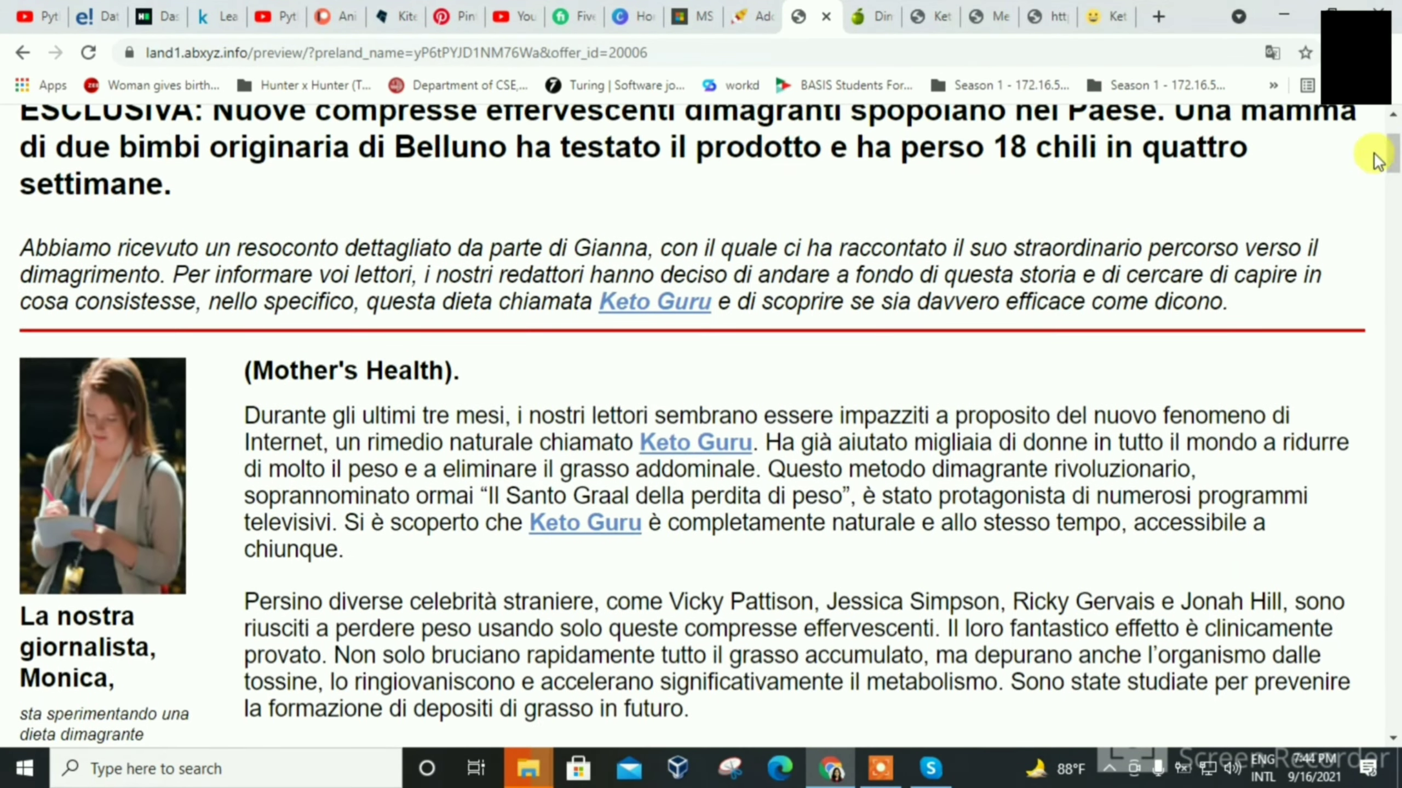
click(870, 16)
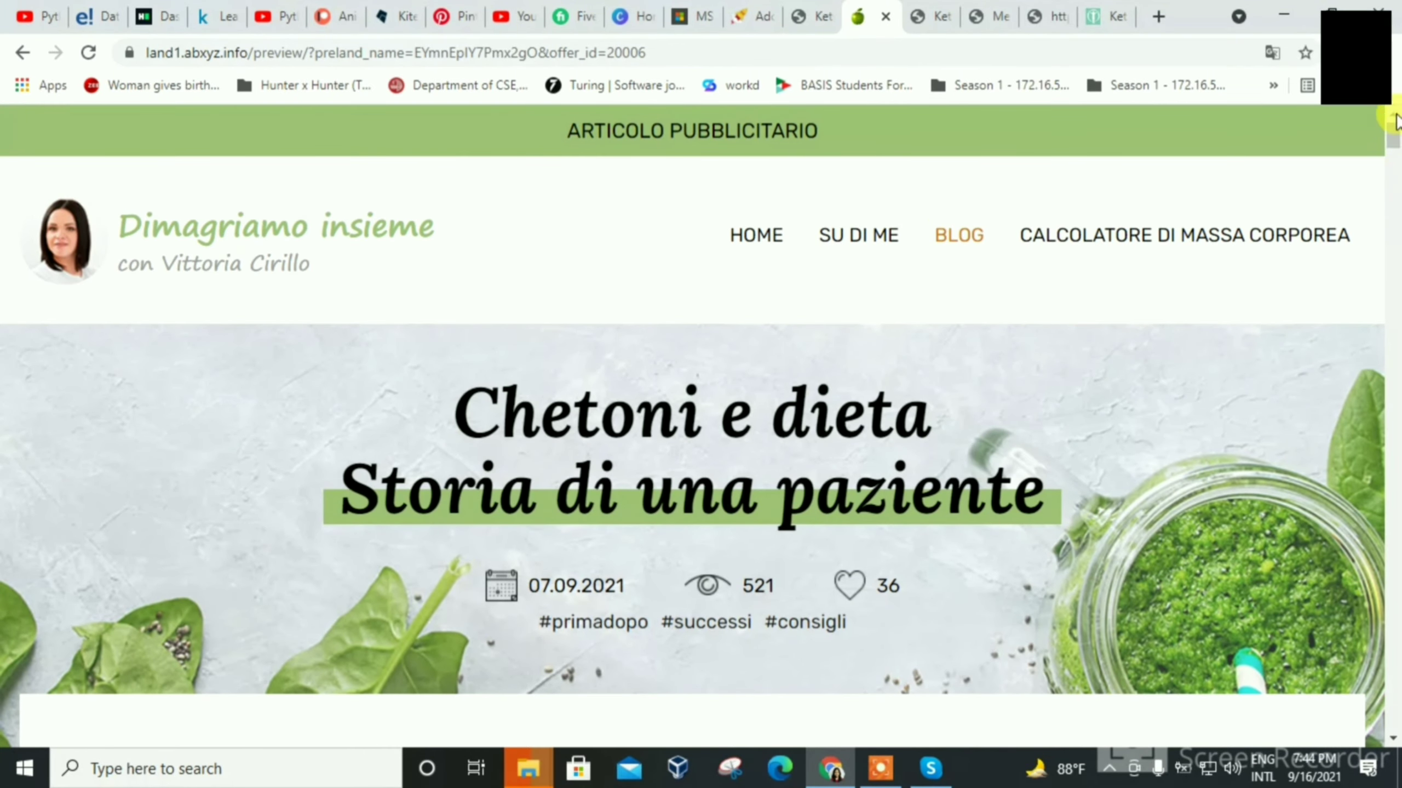
mouse_move(1396, 141)
mouse_down()
mouse_move(1396, 205)
mouse_move(1390, 133)
mouse_up()
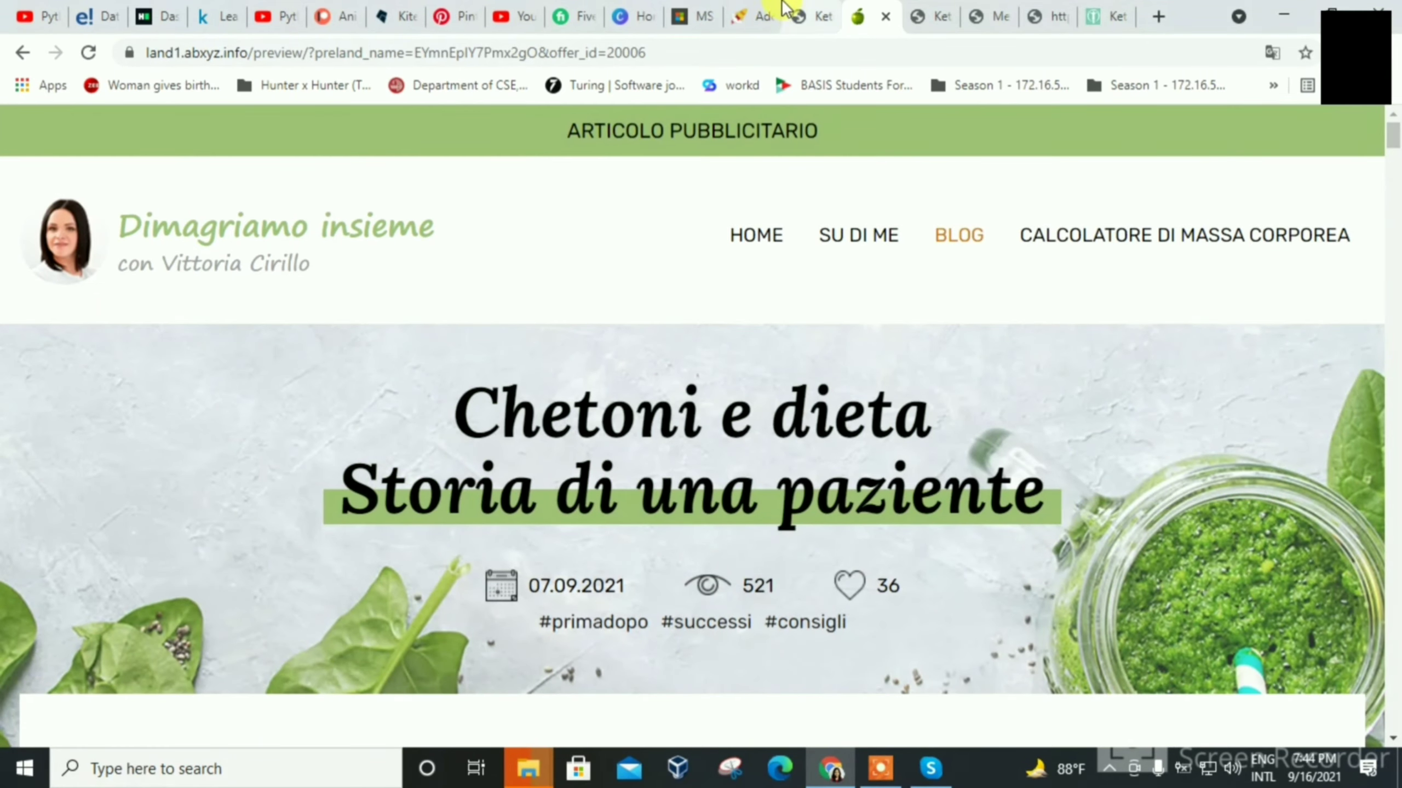
click(763, 16)
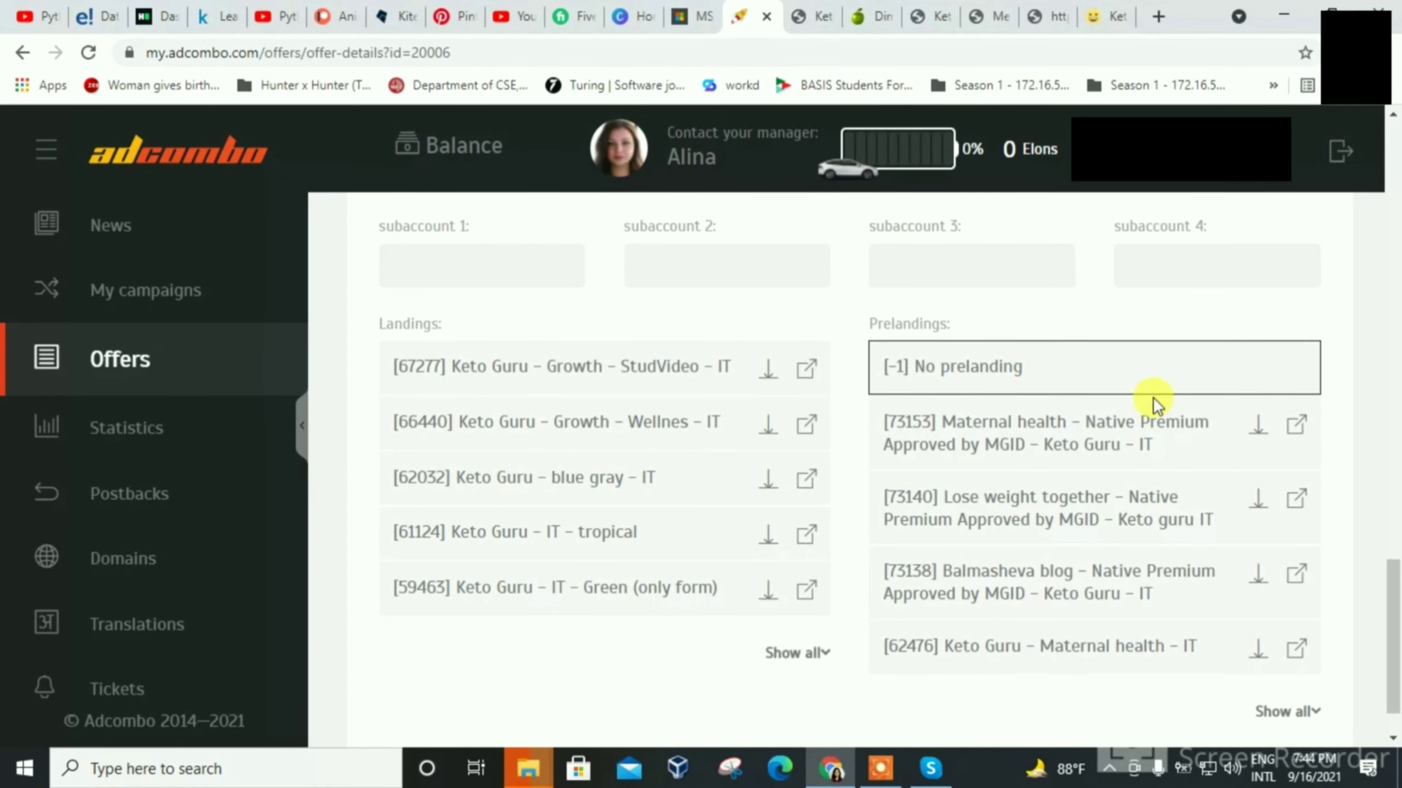
Select the prelanding [73140] Lose weight together for the offer and open the page behind its tracking URL
click(905, 422)
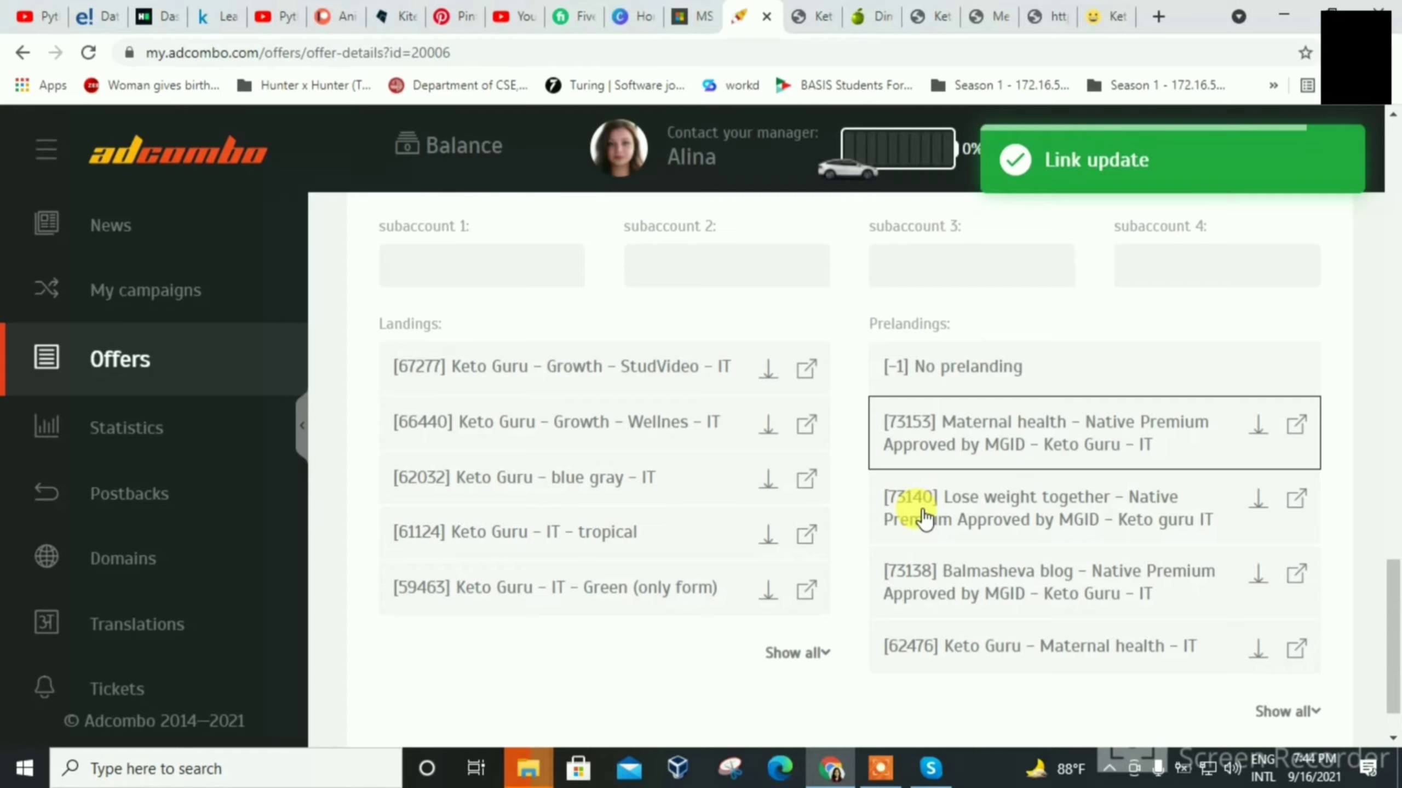
click(922, 510)
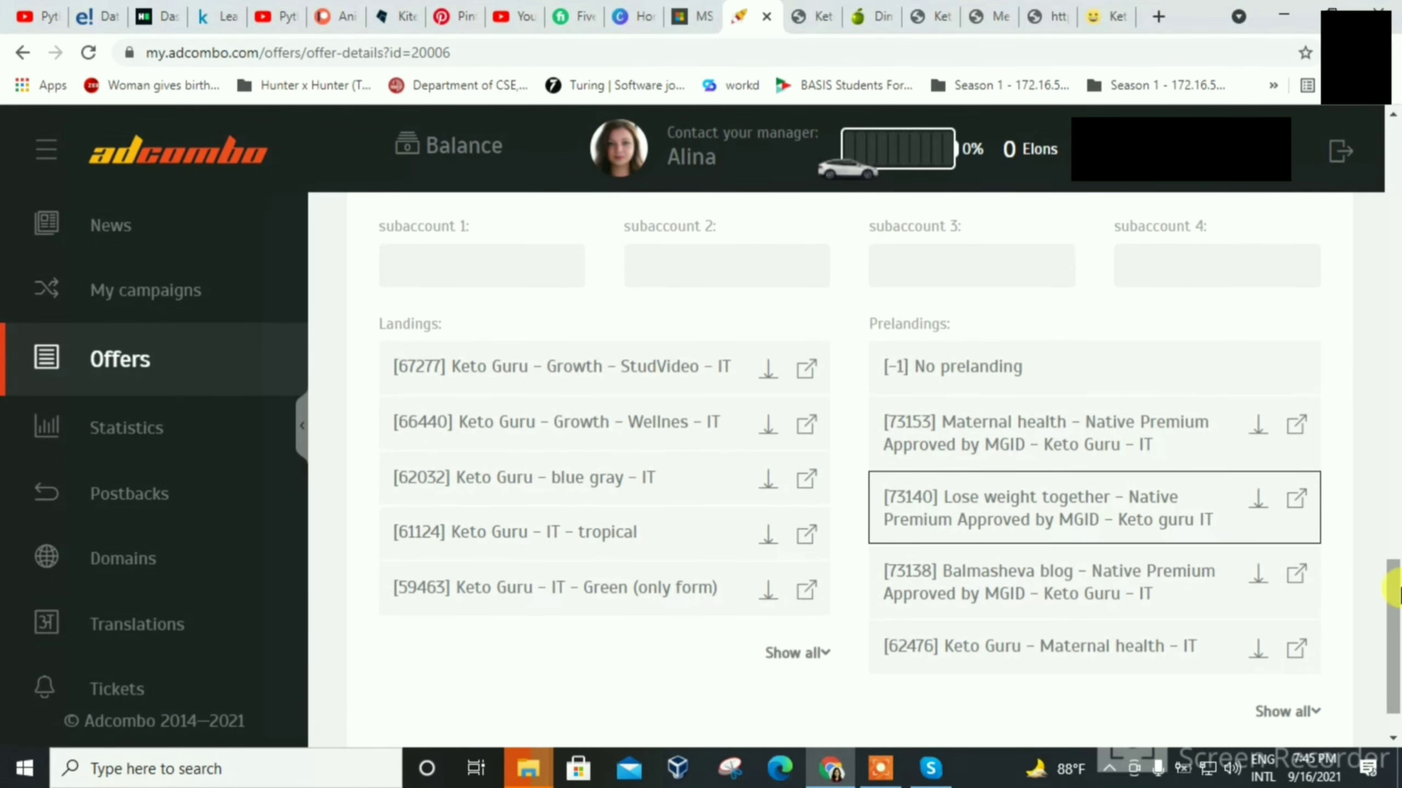
scroll(1396, 589, up, 4)
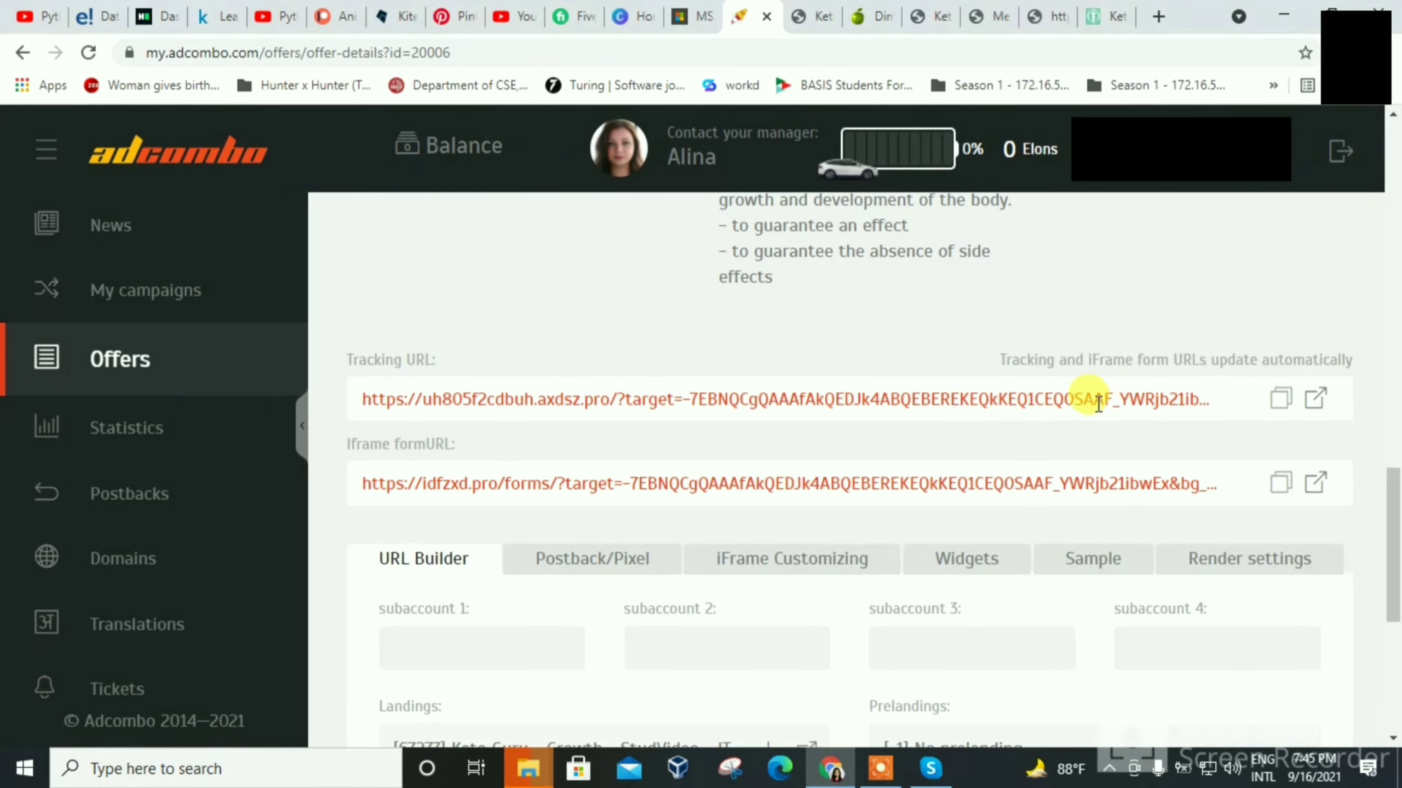
click(1316, 398)
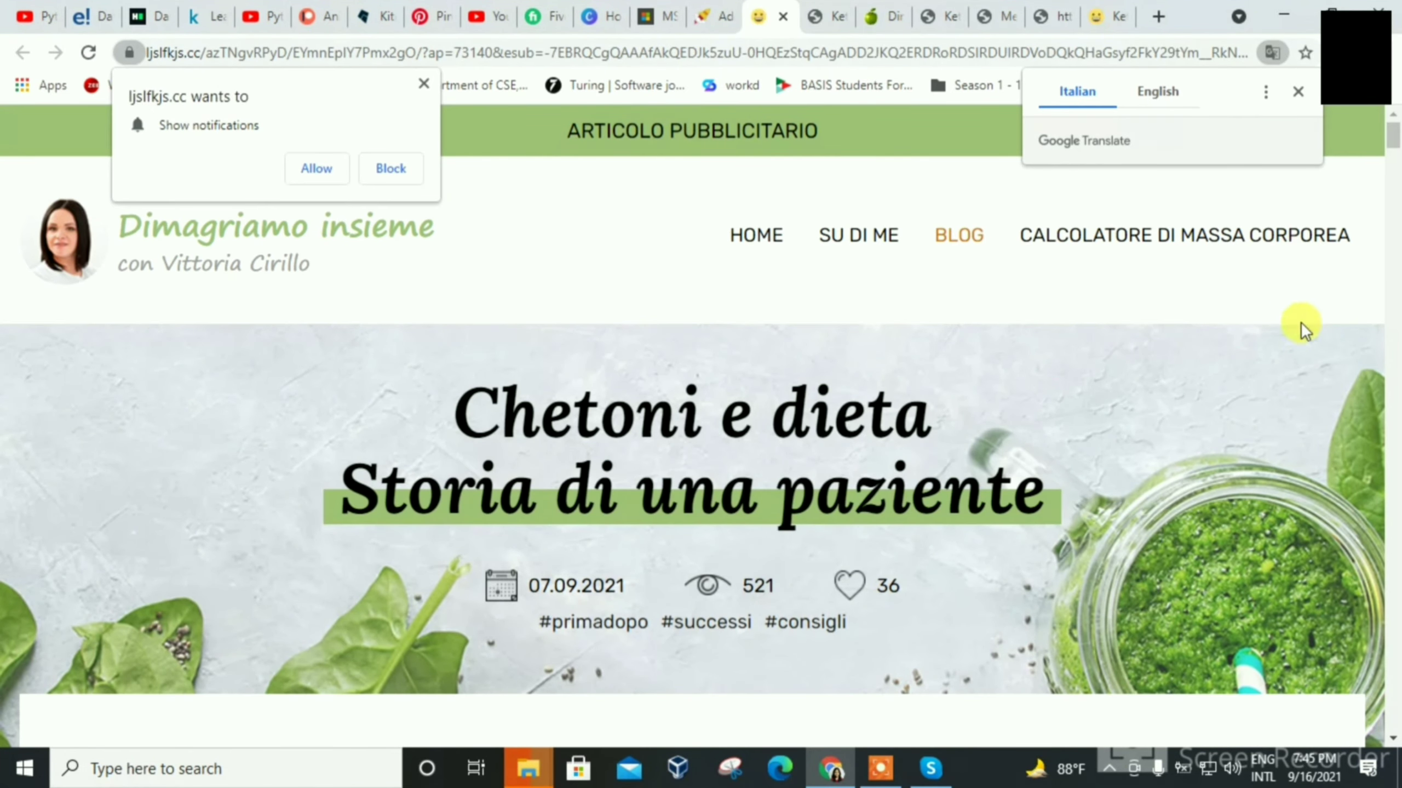
Compare the opened tracking page with the earlier Keto Guru tracking page and the prelanding preview, then return to the offer details
click(1107, 22)
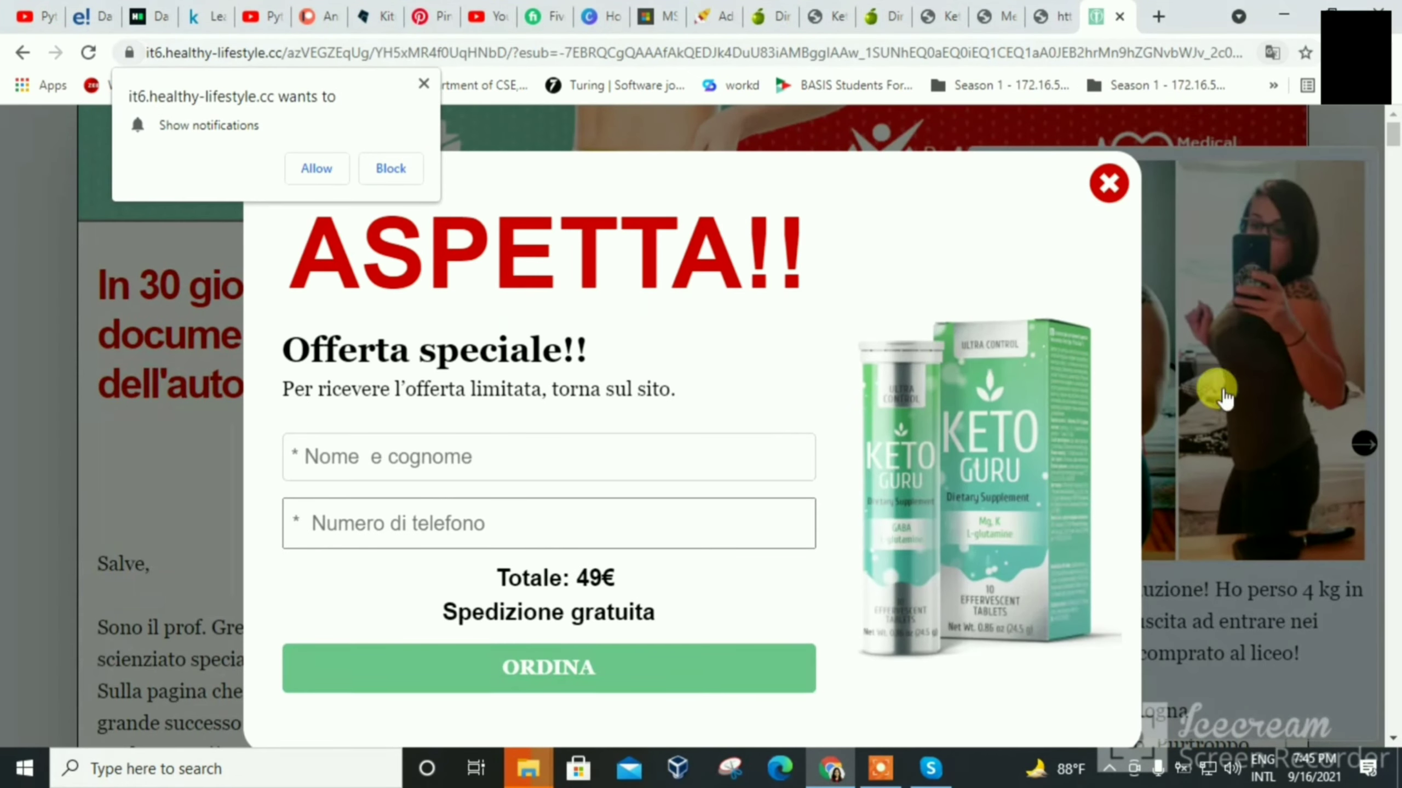
click(880, 22)
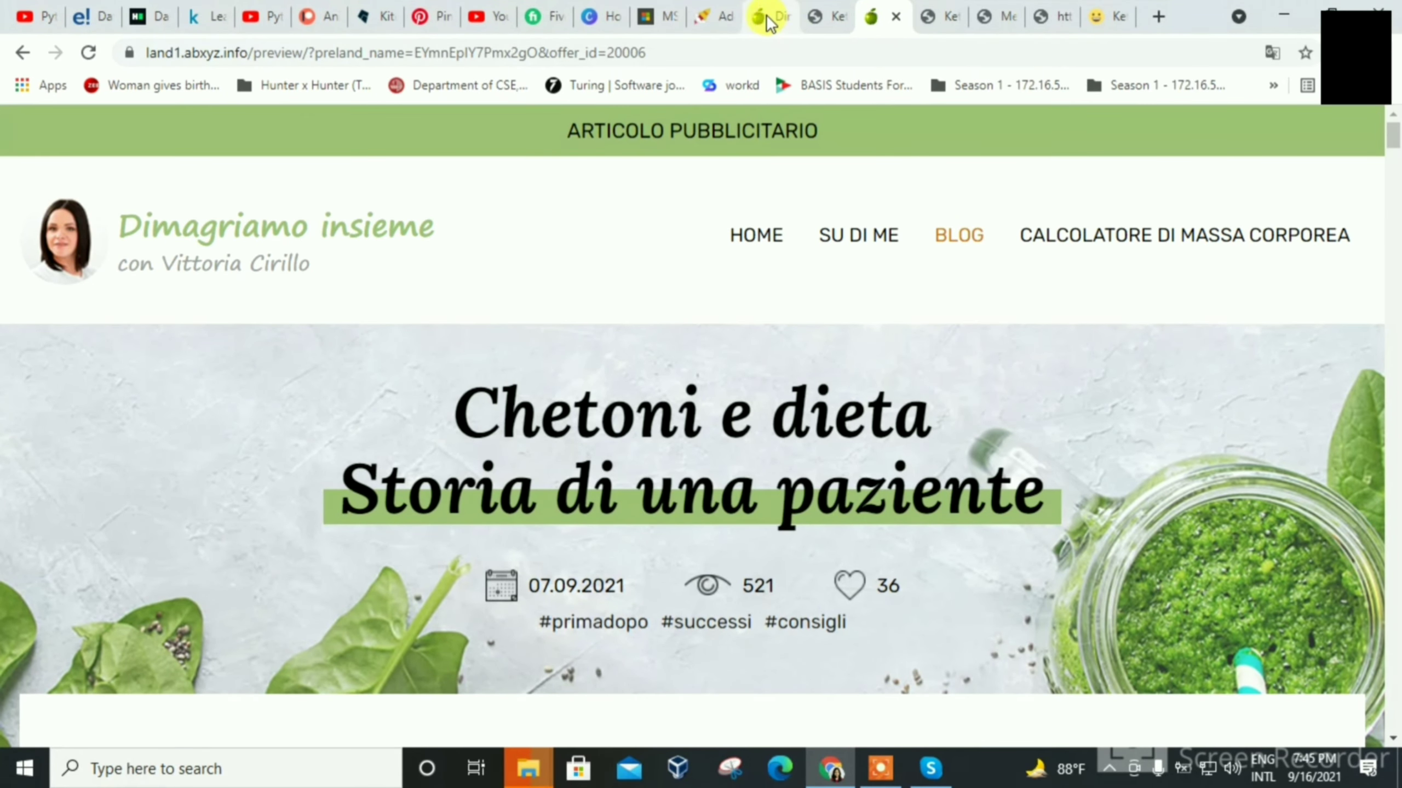
click(713, 17)
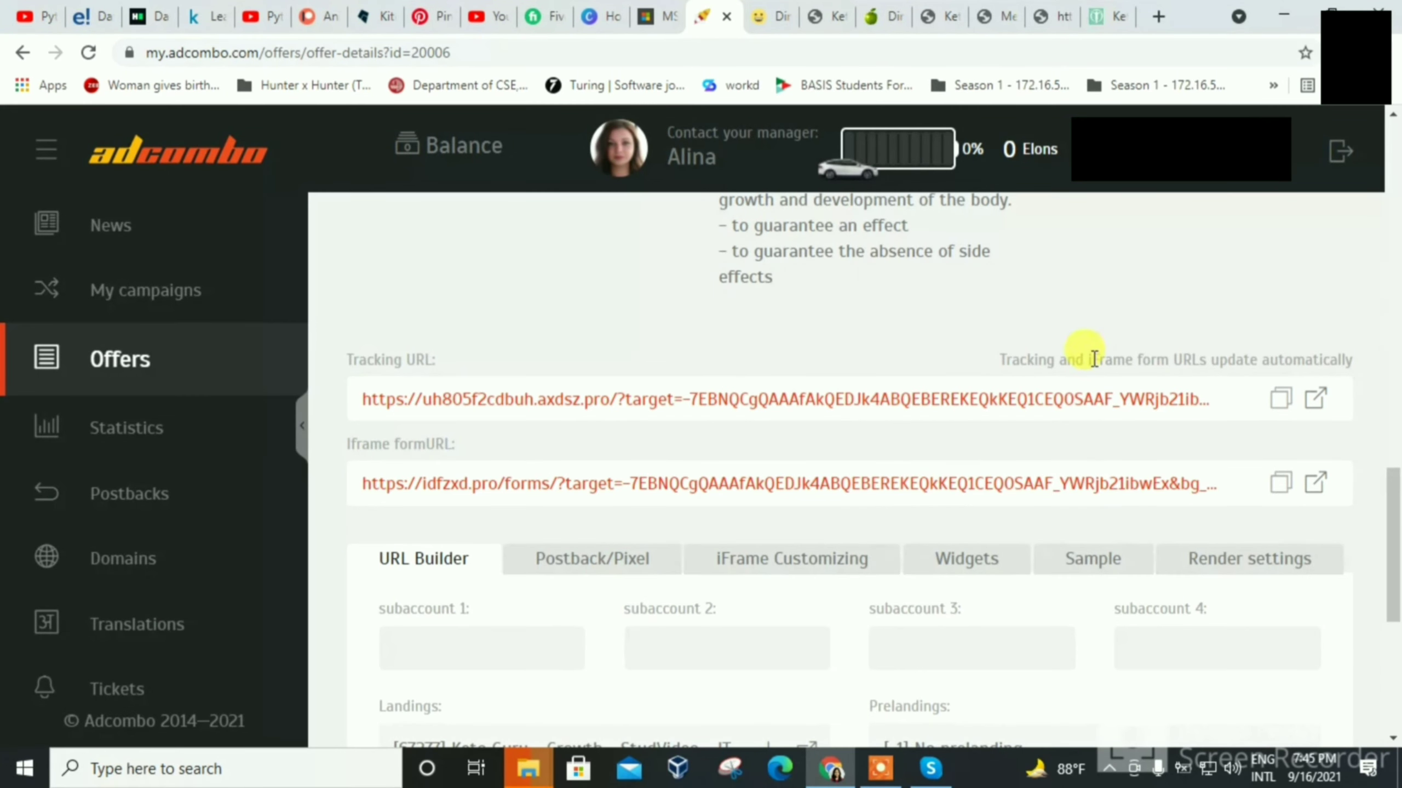
Preview the landings [66440] Keto Guru – Growth – Wellnes – IT and [62032] Keto Guru – blue gray – IT, returning to the offer details each time
scroll(1395, 527, down, 6)
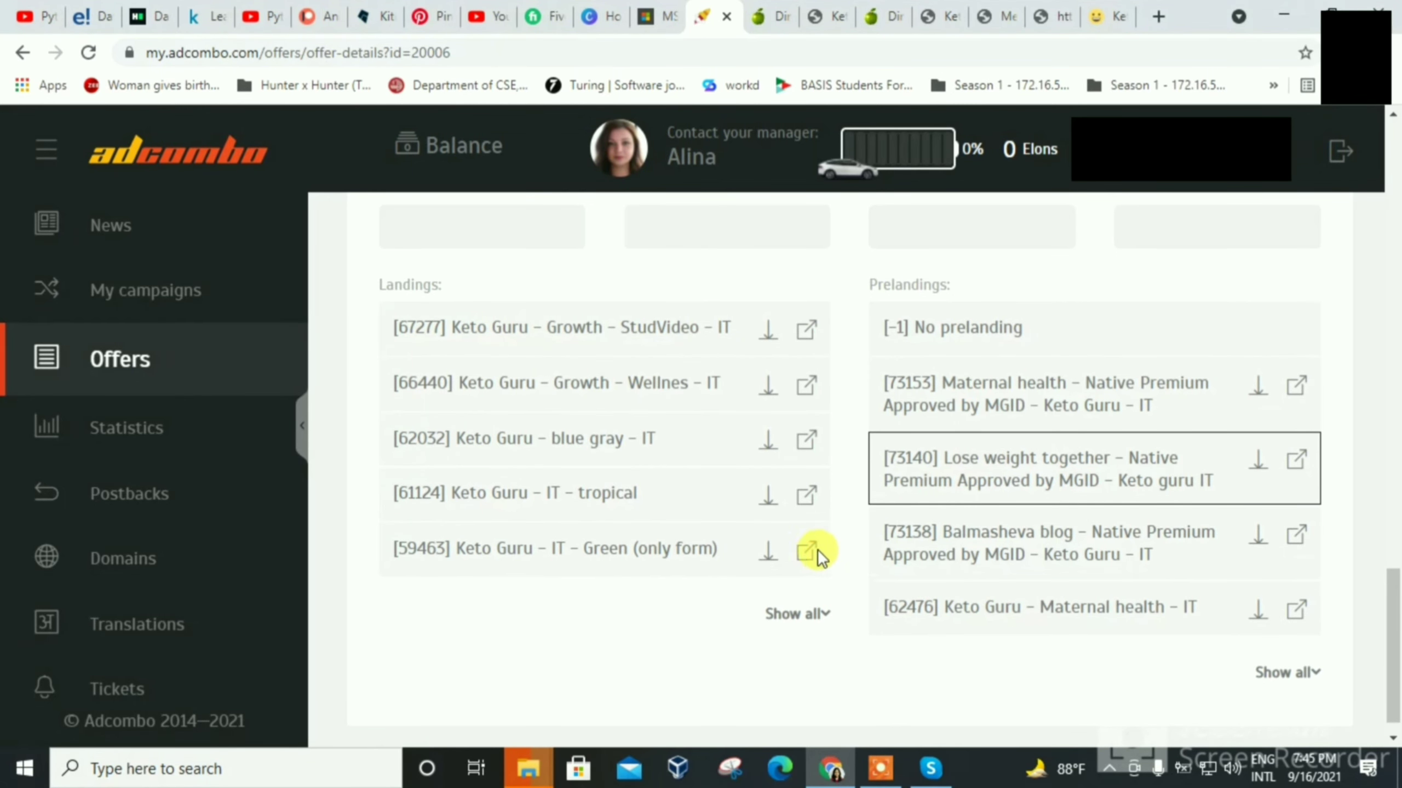
click(807, 385)
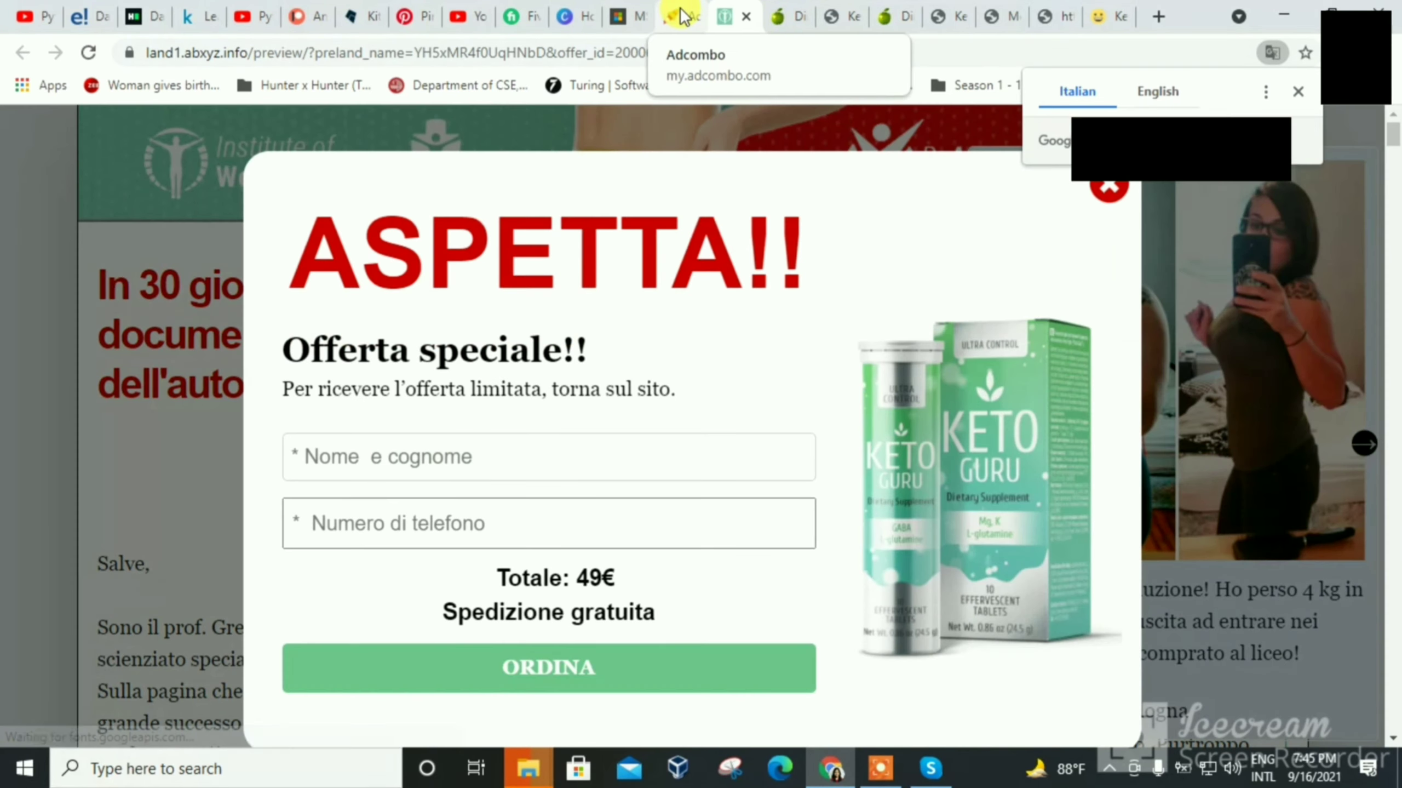
click(684, 16)
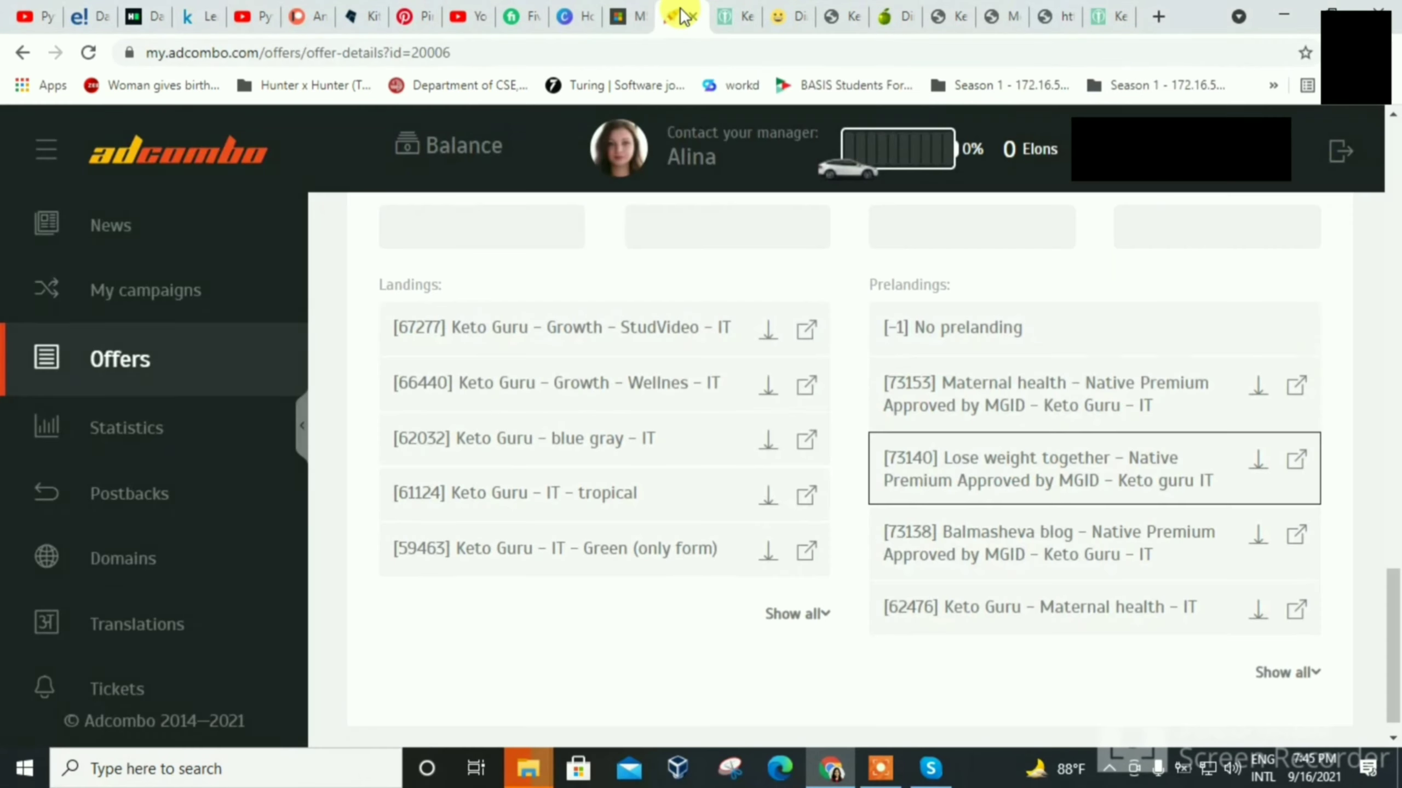
click(803, 445)
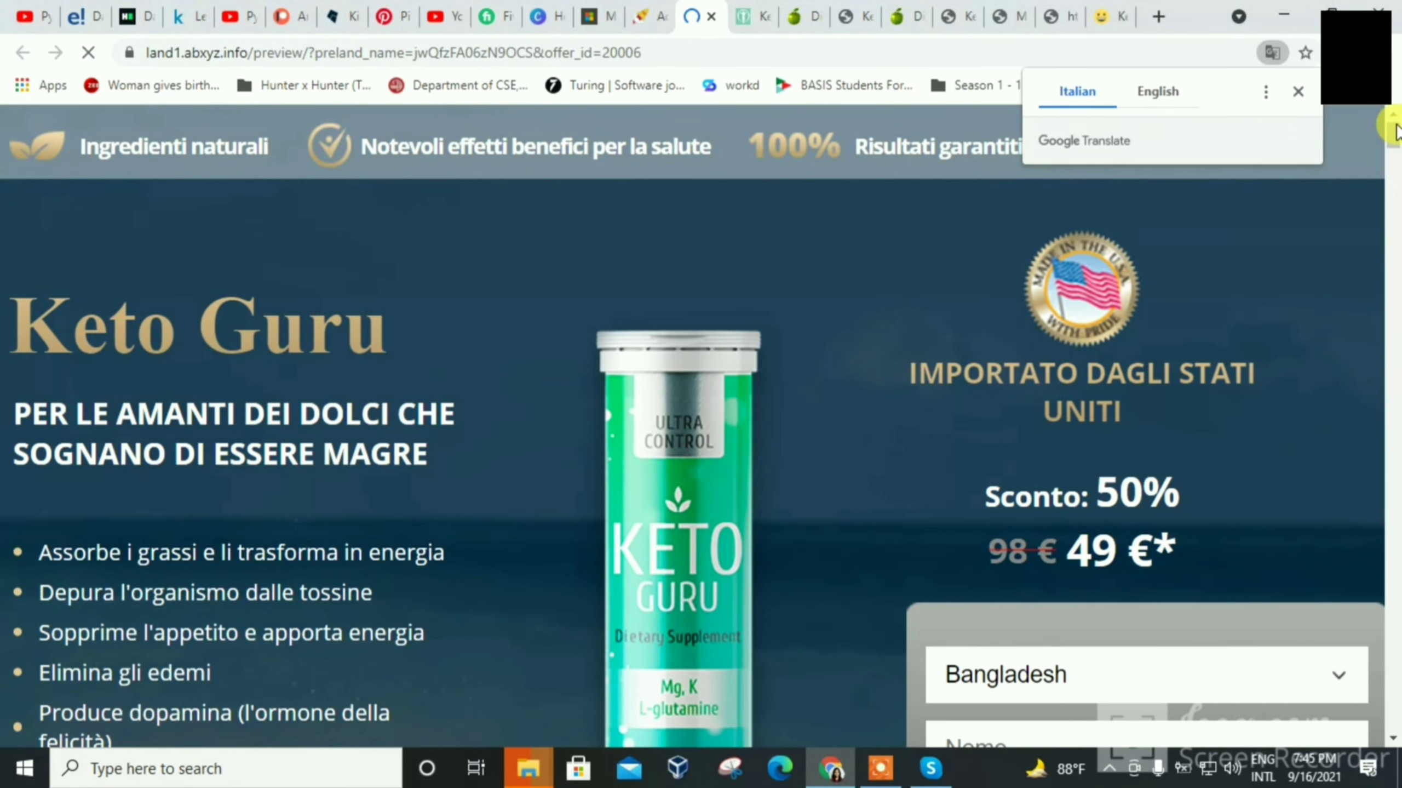
mouse_move(1397, 125)
mouse_down()
mouse_move(1398, 211)
mouse_move(1397, 129)
mouse_move(1398, 141)
mouse_up()
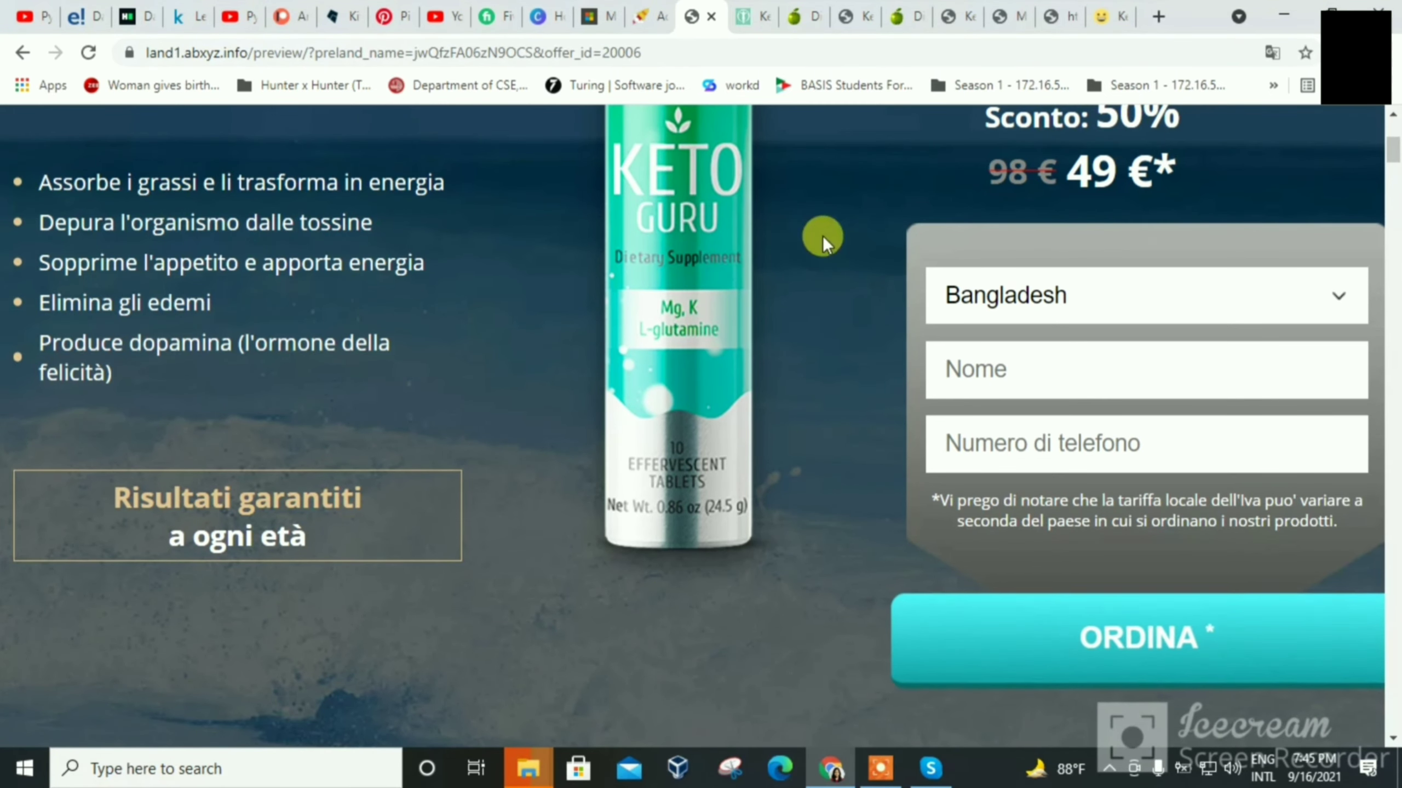
click(654, 19)
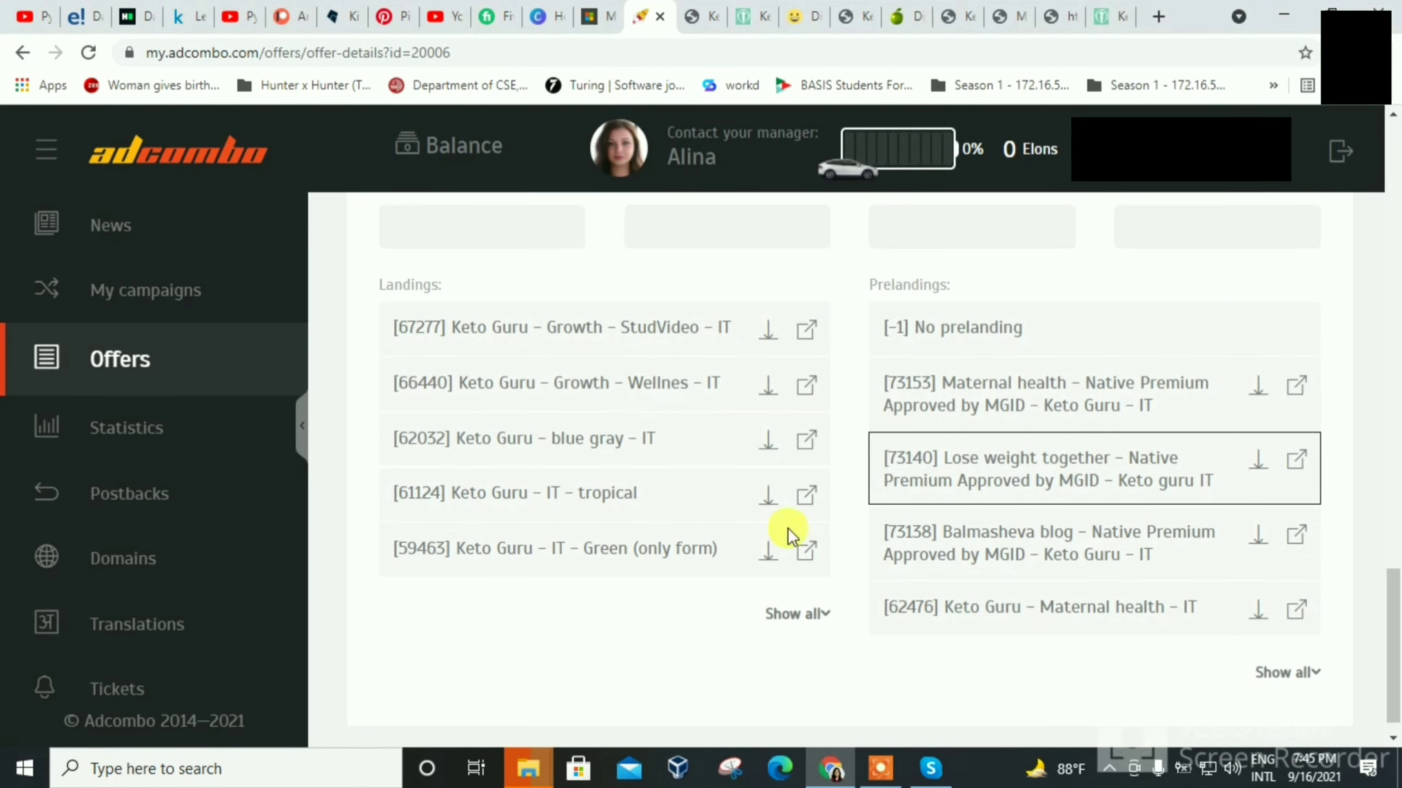
Preview the landing [59463] Keto Guru – IT – Green (only form), look over its order form and return to the offer details
click(809, 553)
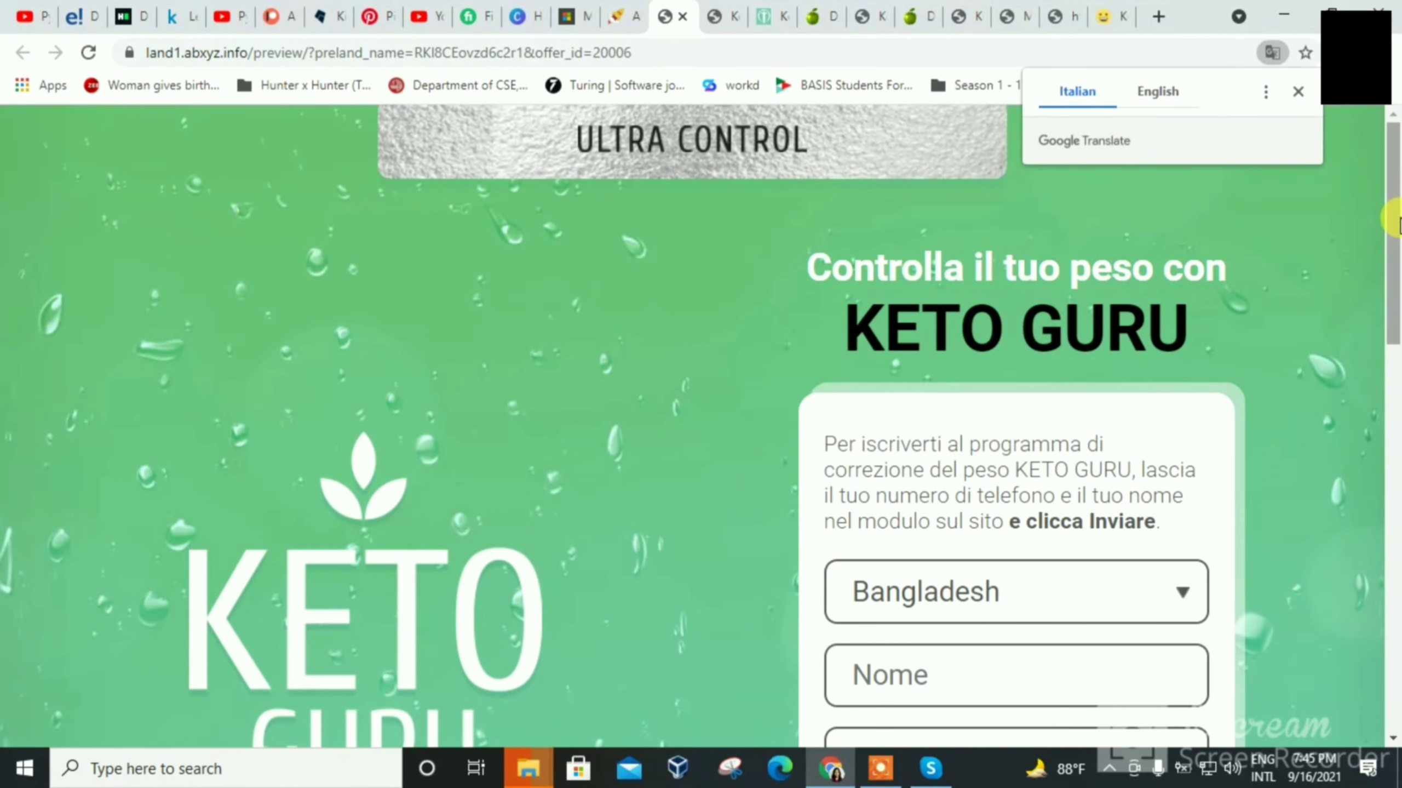
click(1399, 234)
drag(1399, 234, 1397, 344)
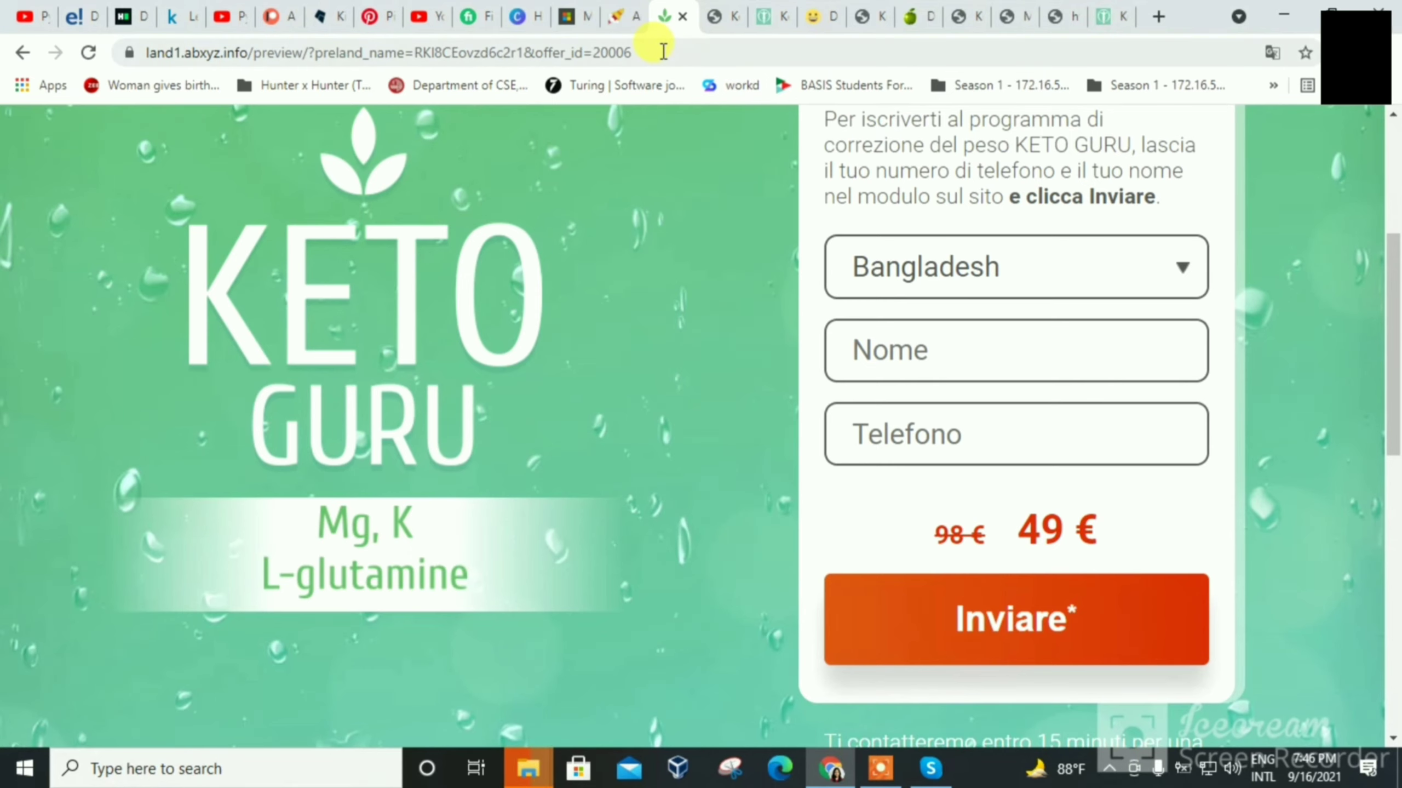
click(622, 19)
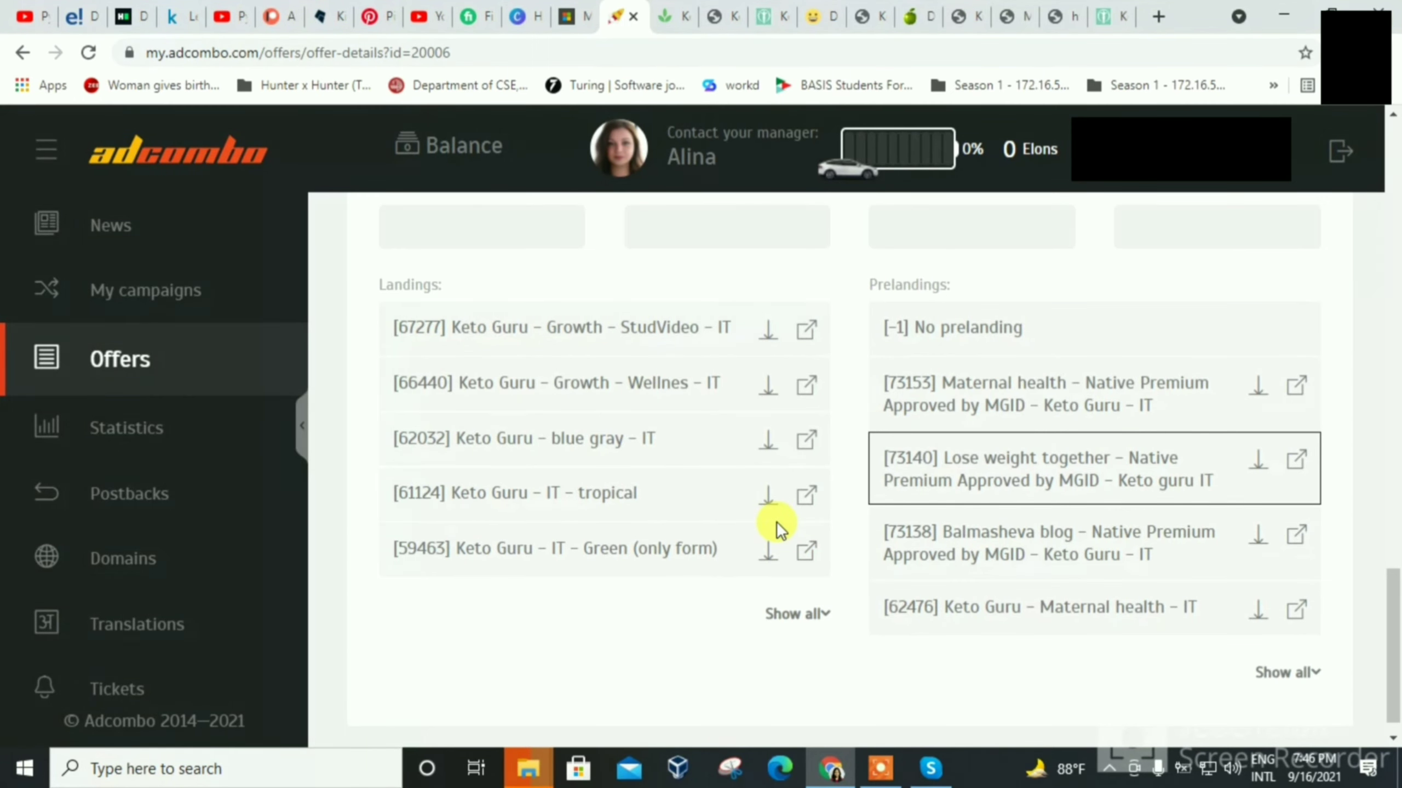
Select the landing [59463] Keto Guru – IT – Green (only form) for the offer and open the page behind its tracking URL
click(705, 553)
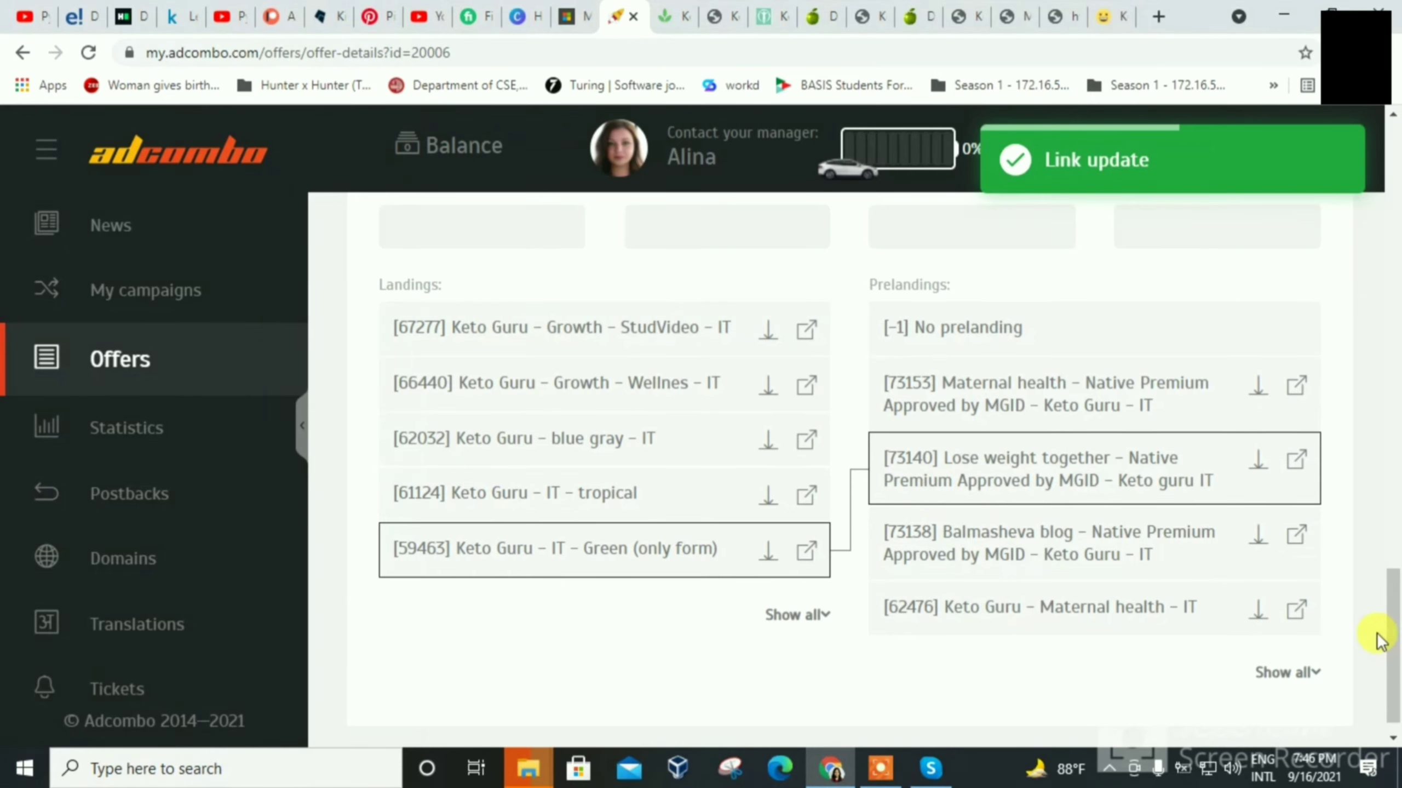
scroll(1395, 626, up, 2)
drag(1394, 626, 1382, 535)
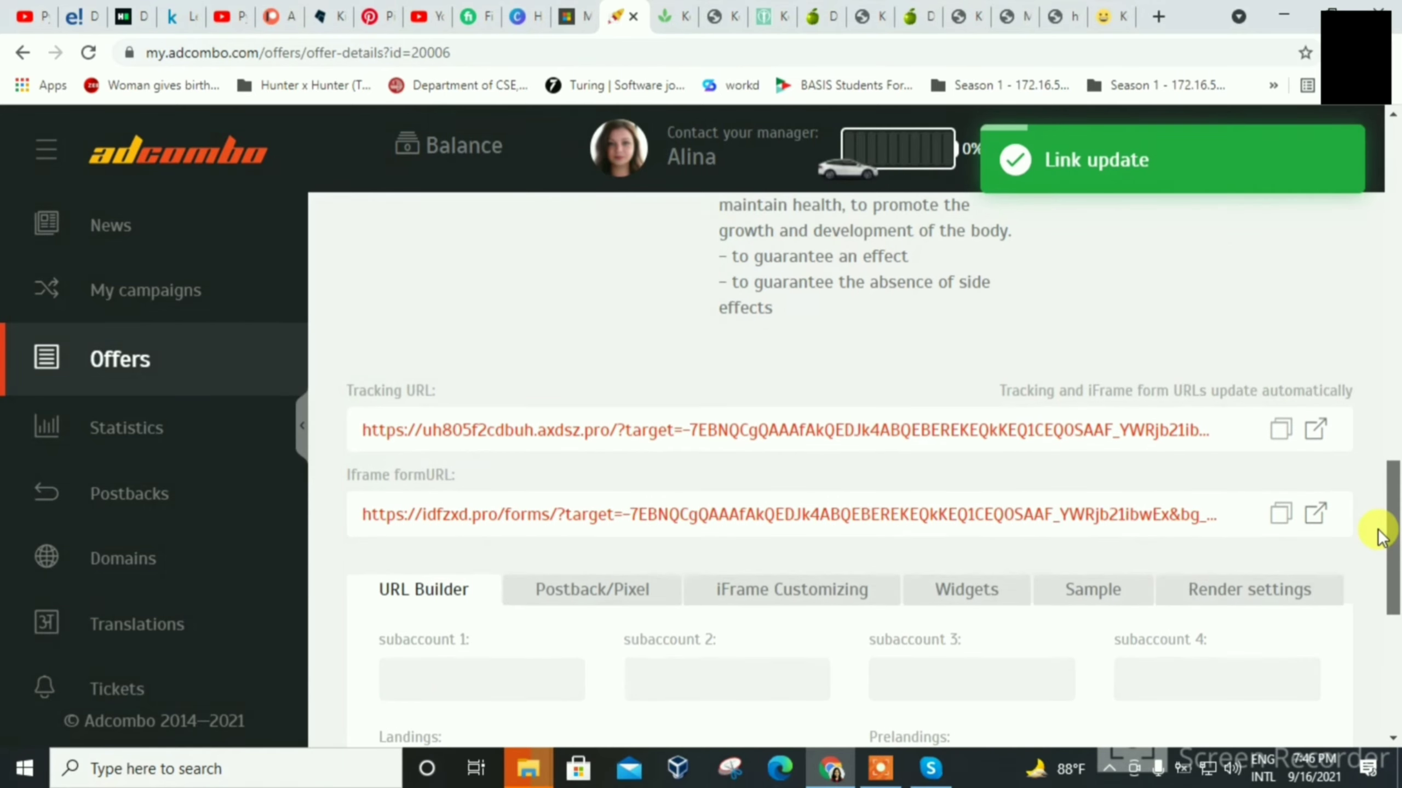
click(1316, 432)
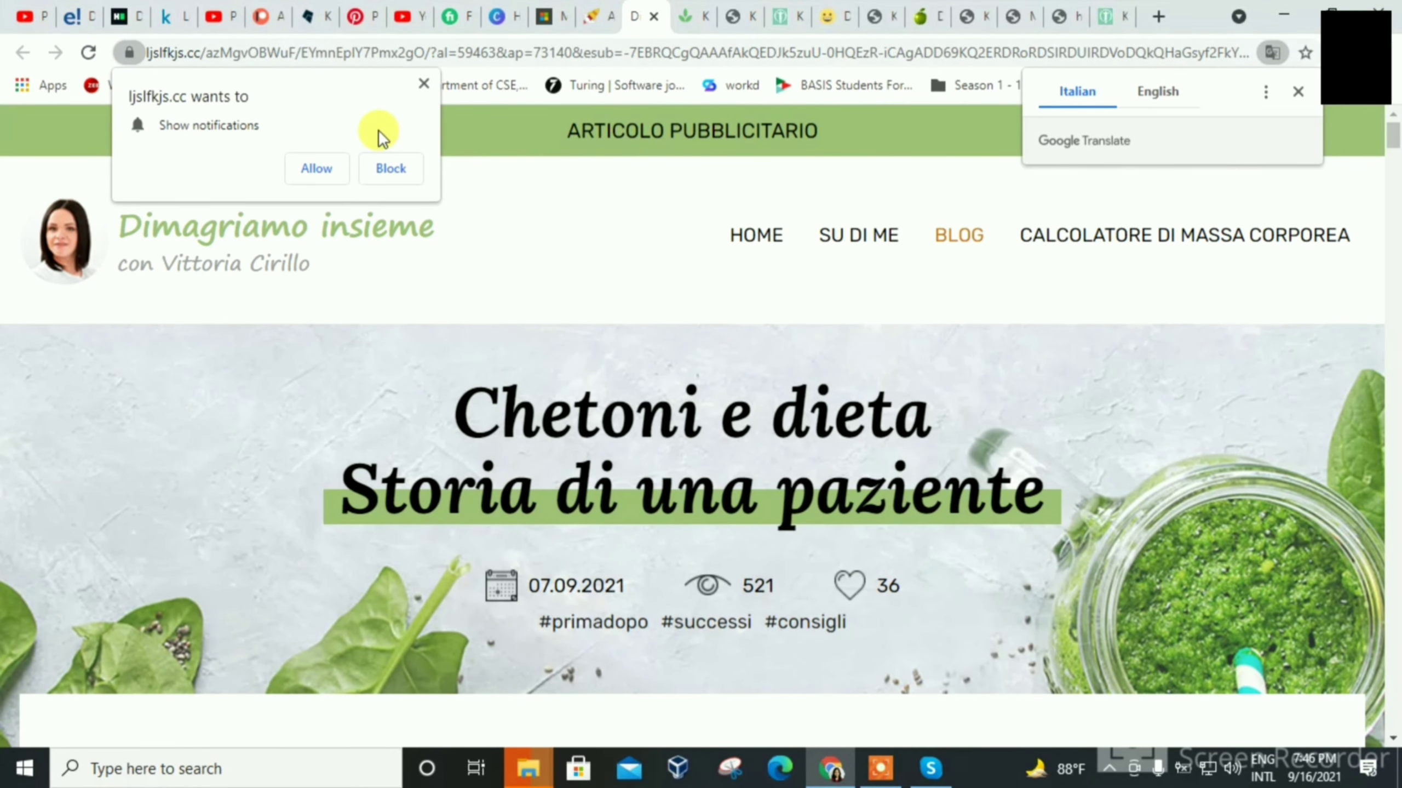
Block the page's notifications and dismiss the translation prompt, then look through the prelanding down to its final order button
click(384, 169)
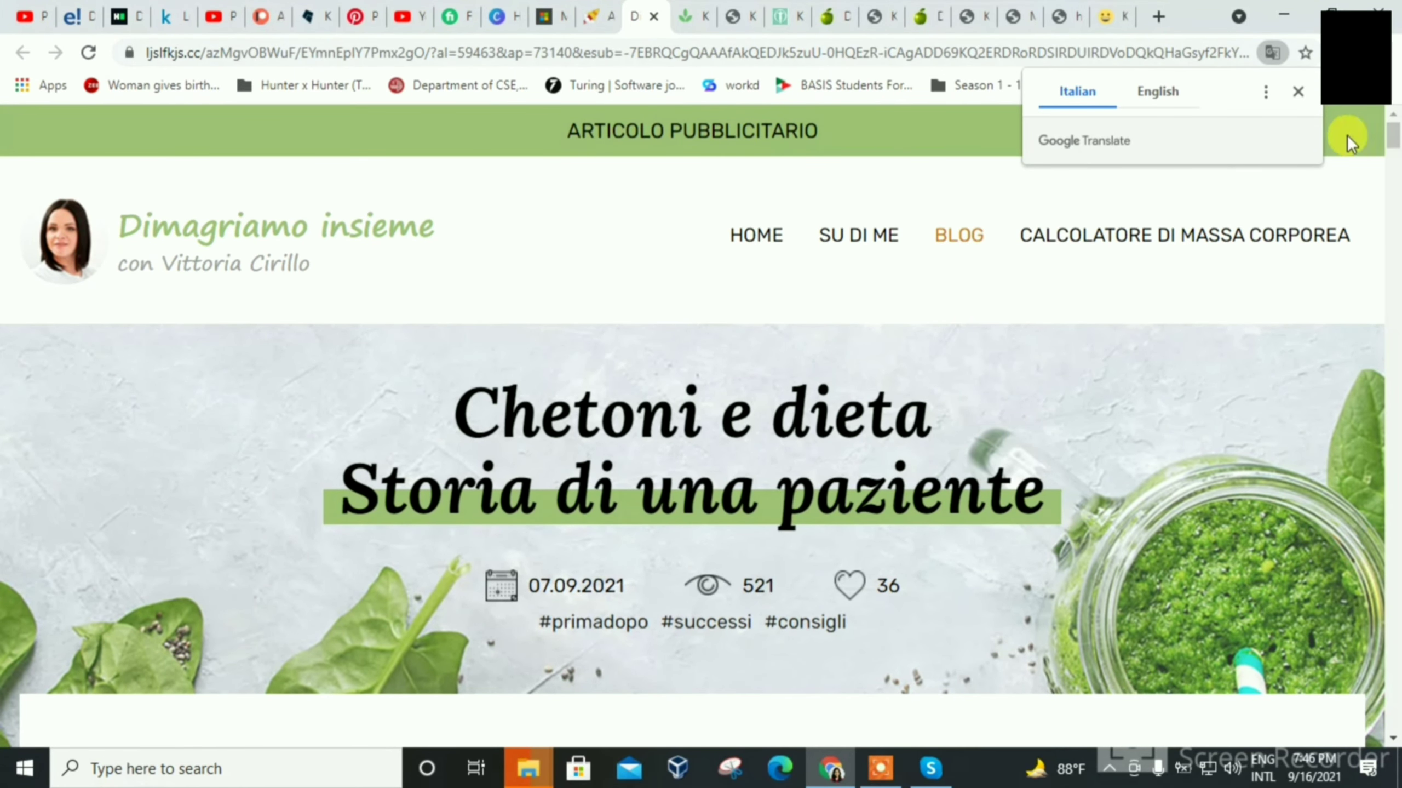
click(1299, 92)
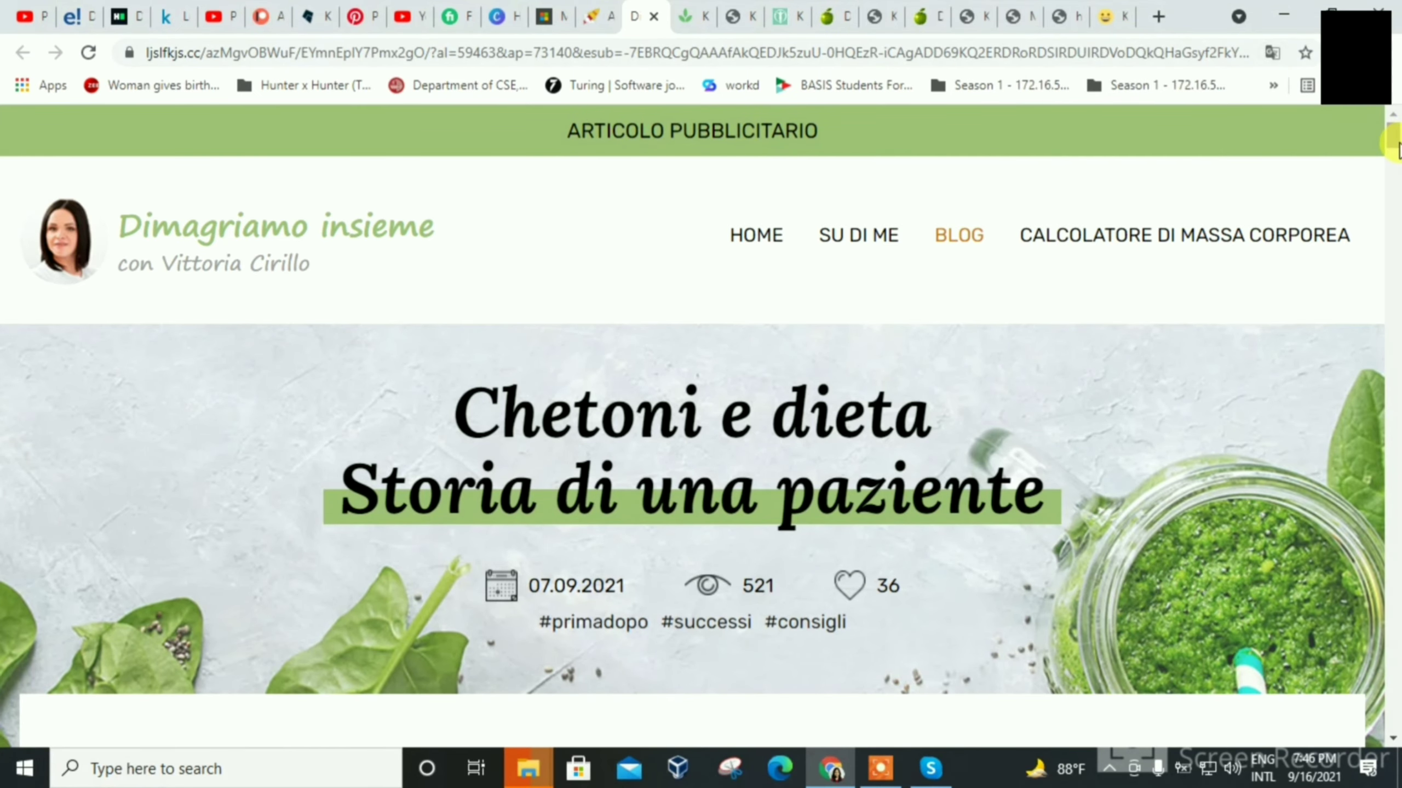
drag(1393, 133, 1395, 767)
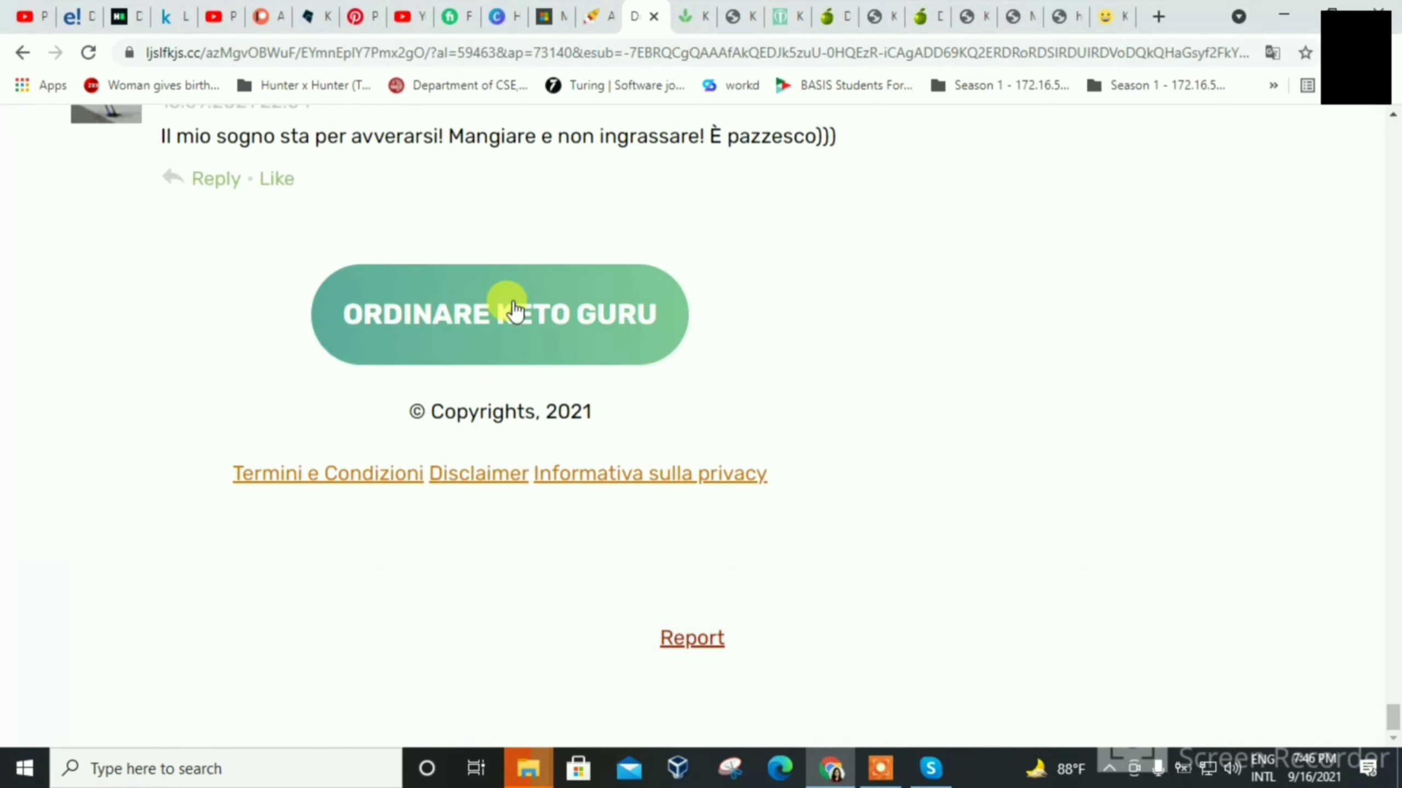
Follow the prelanding's order button to the Keto Guru landing, dismiss the translation prompt and bring the whole order form into view
click(464, 314)
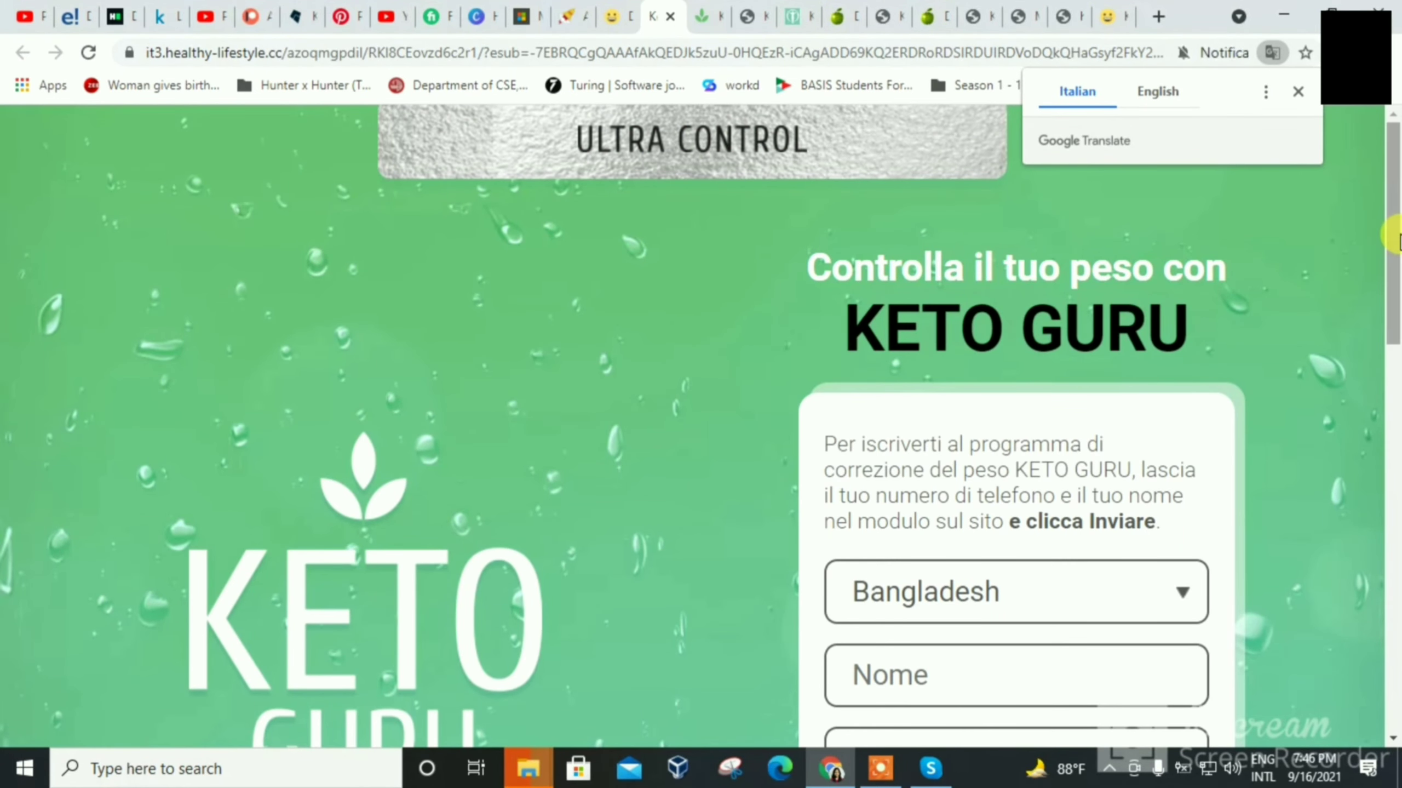
click(1300, 92)
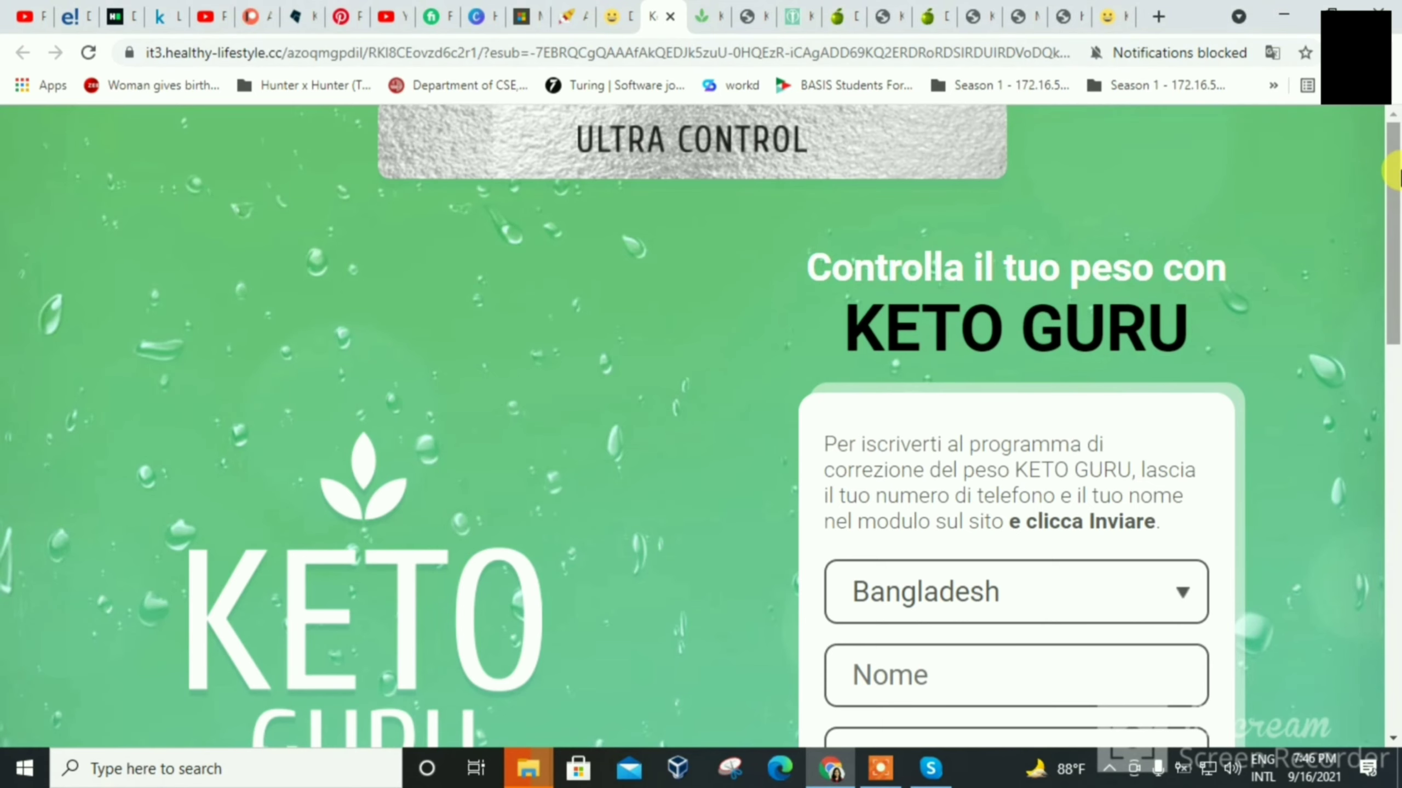
scroll(1395, 243, down, 2)
drag(1396, 242, 1378, 328)
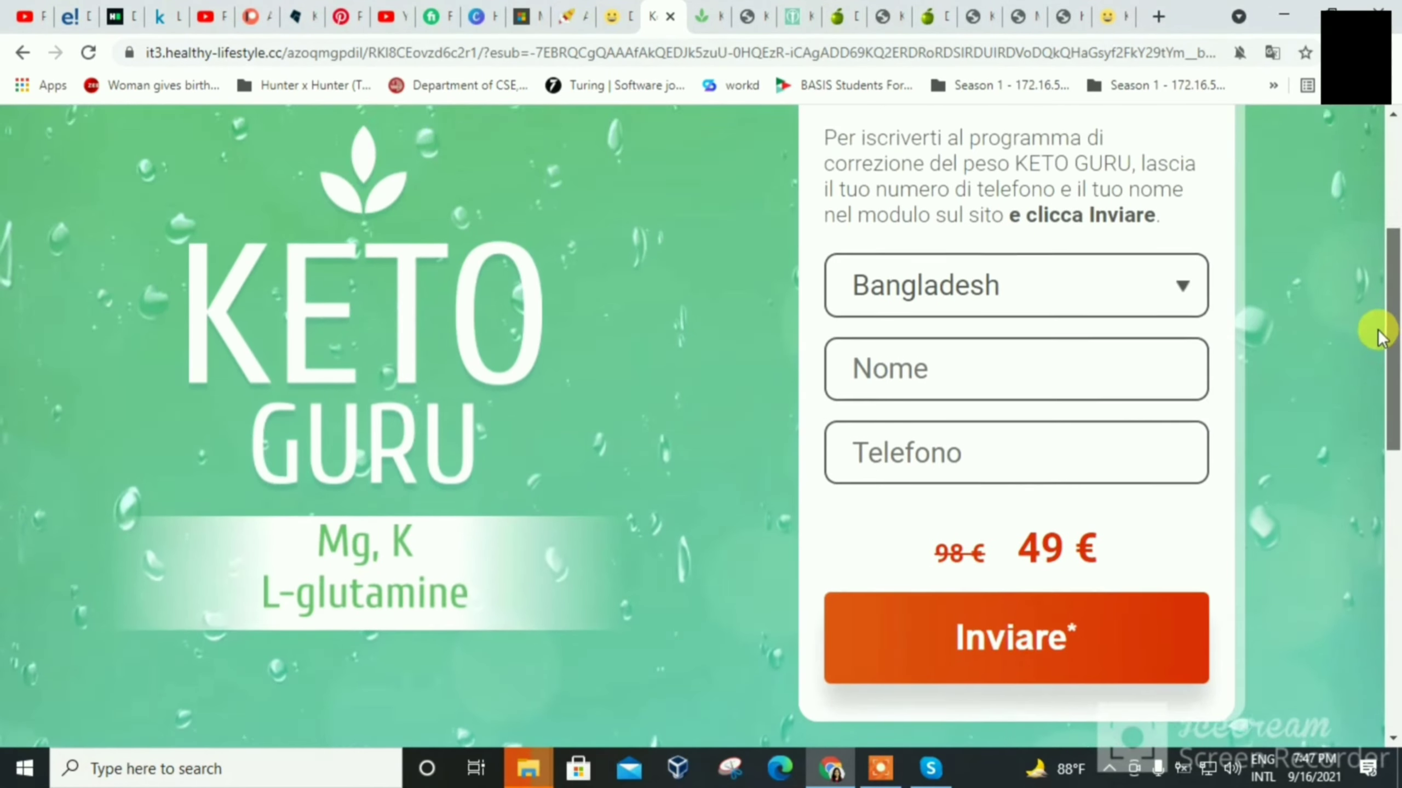
Try submitting the order form with the name and phone left empty, check the name field, and look over the landing again
click(1046, 633)
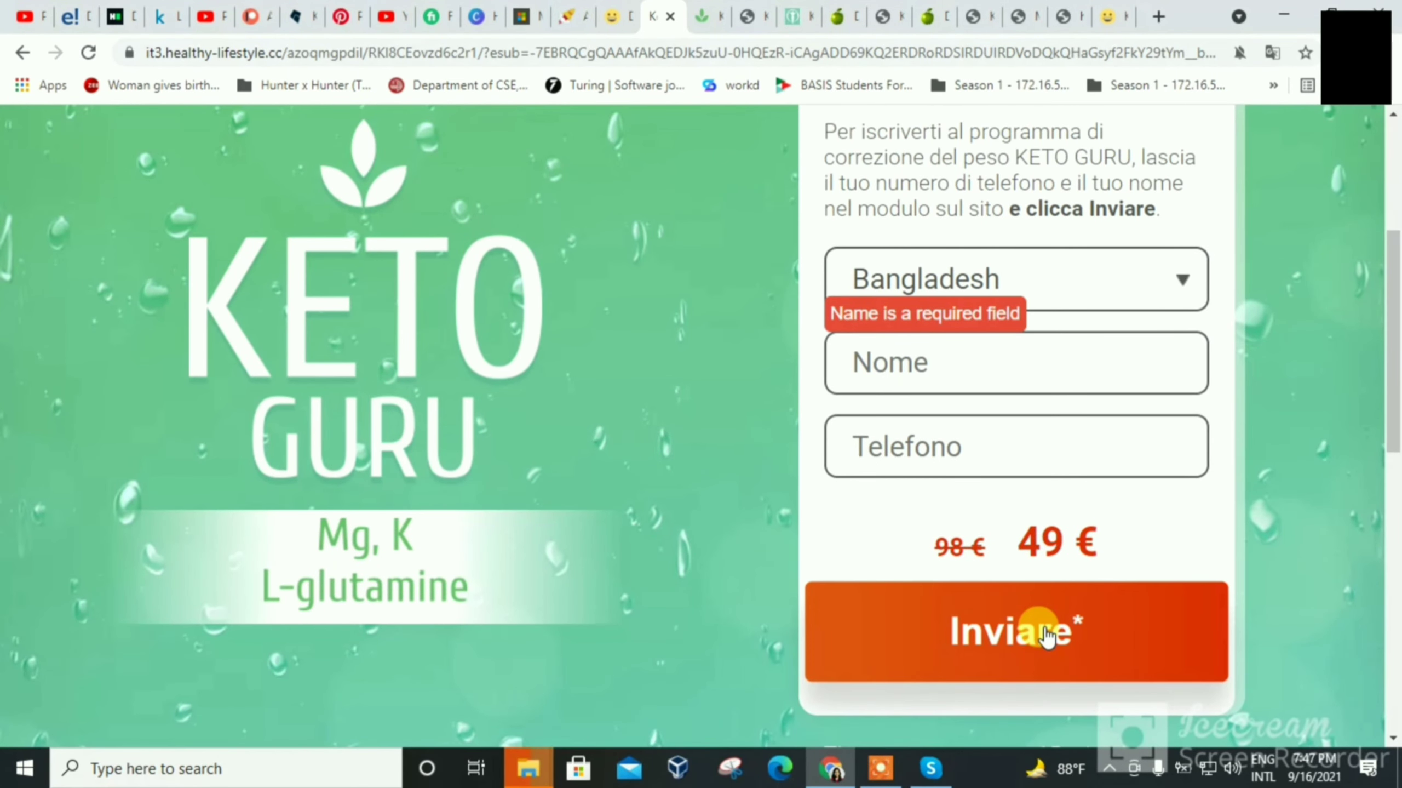
click(917, 380)
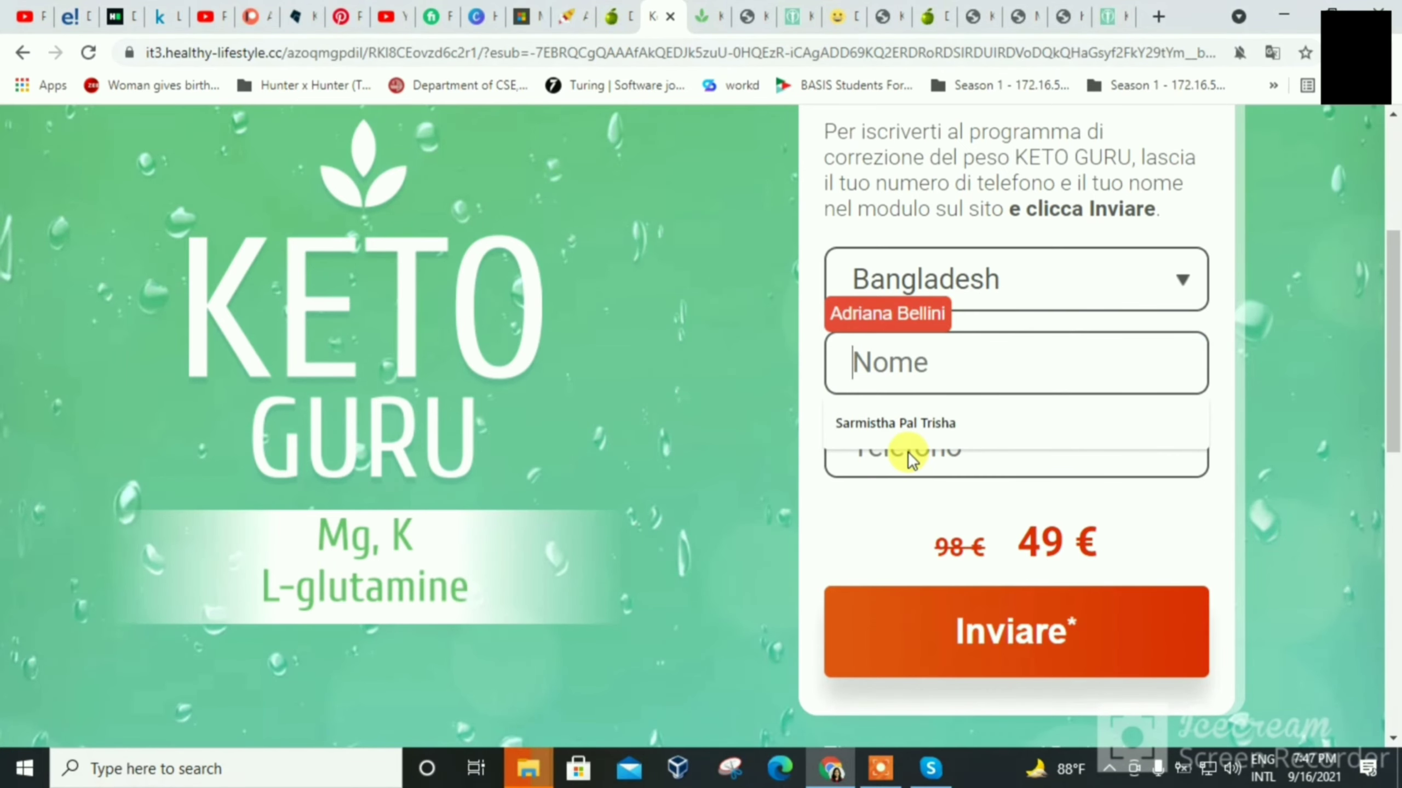
click(710, 382)
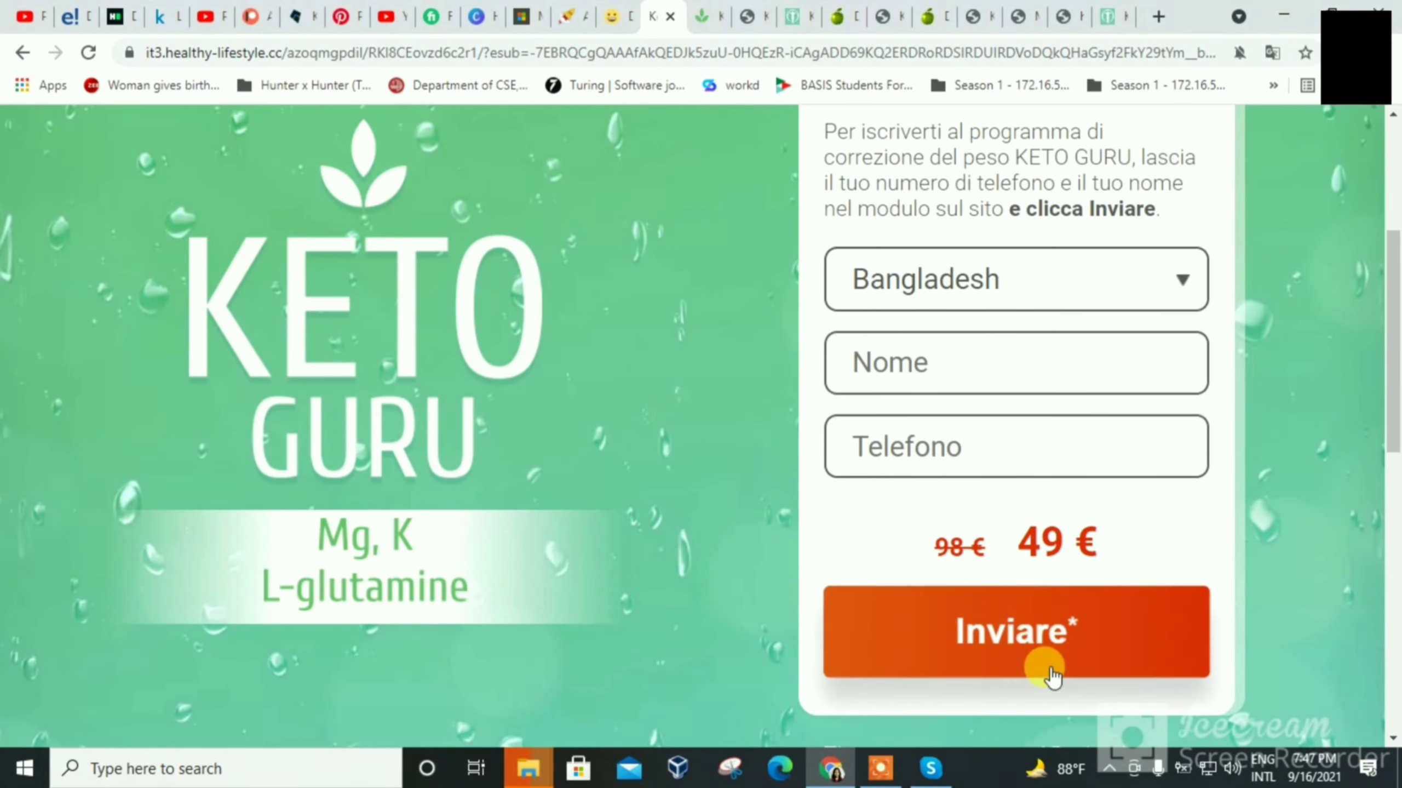
drag(1393, 309, 1396, 182)
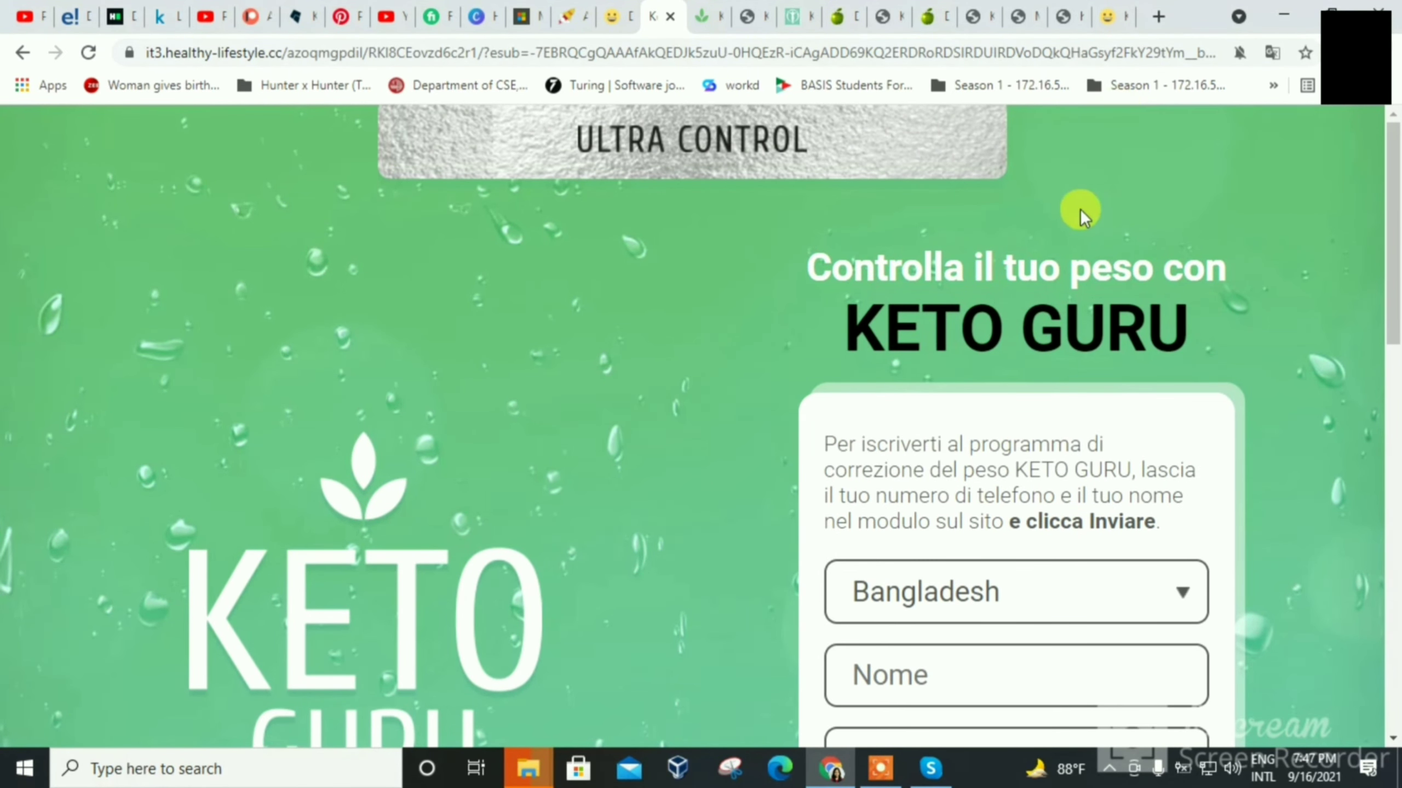
drag(1395, 264, 1399, 315)
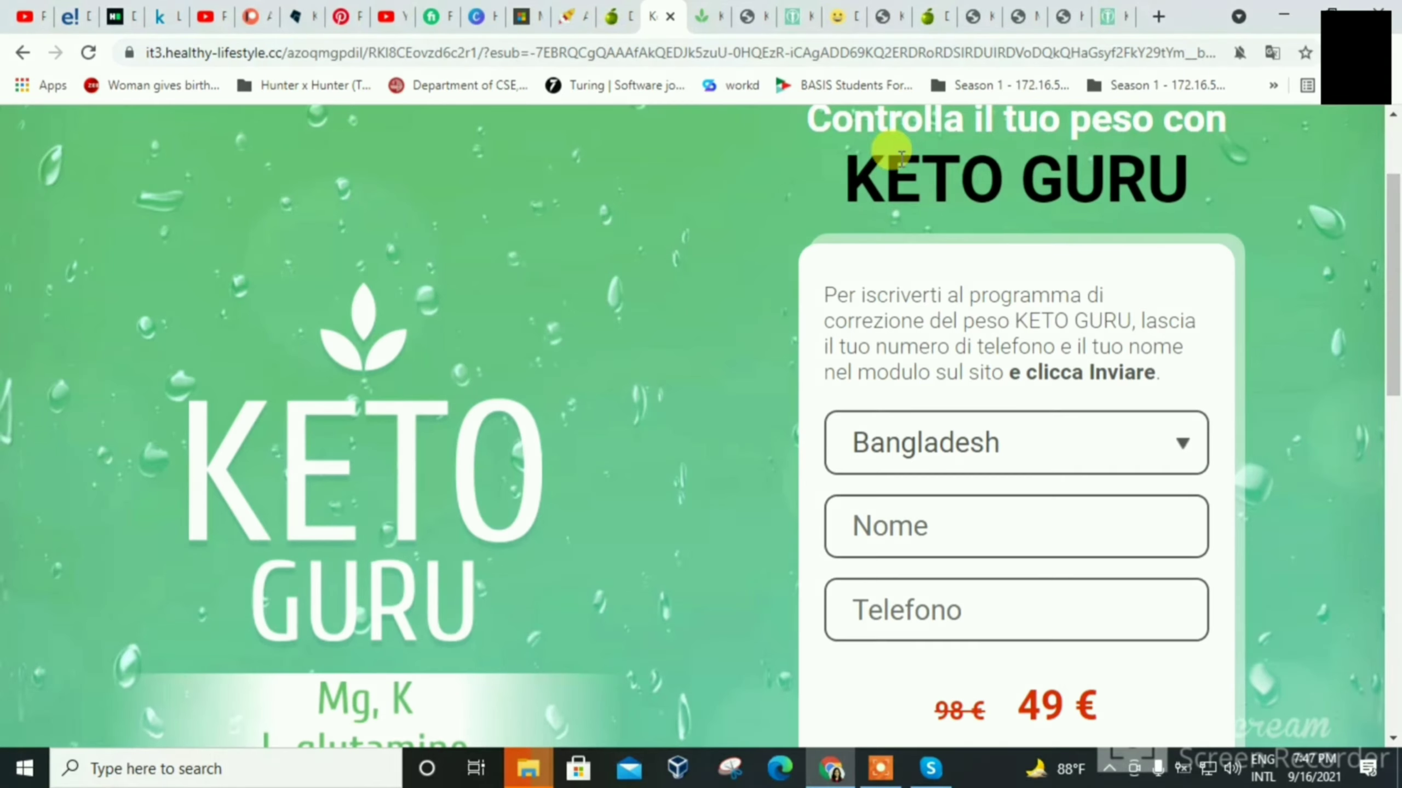